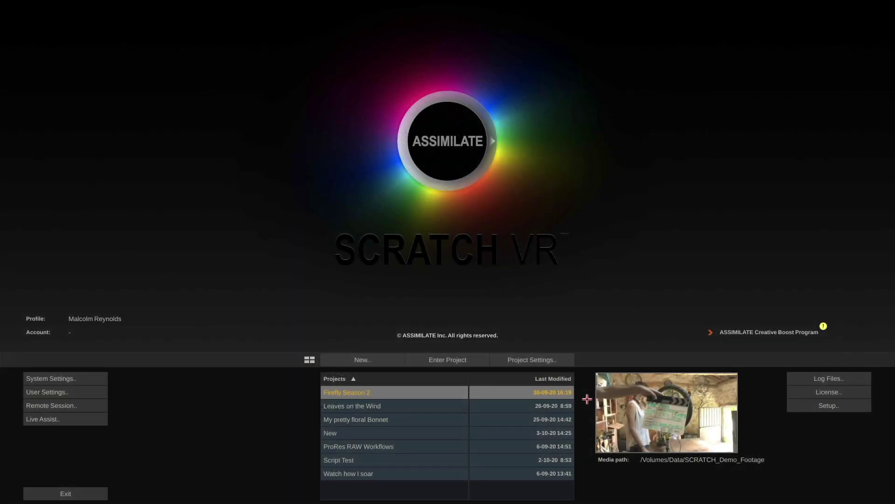
Step: Set the Firefly Season 2 project's ACES colour space to ACEScct (log) in Project Settings
left_click(540, 360)
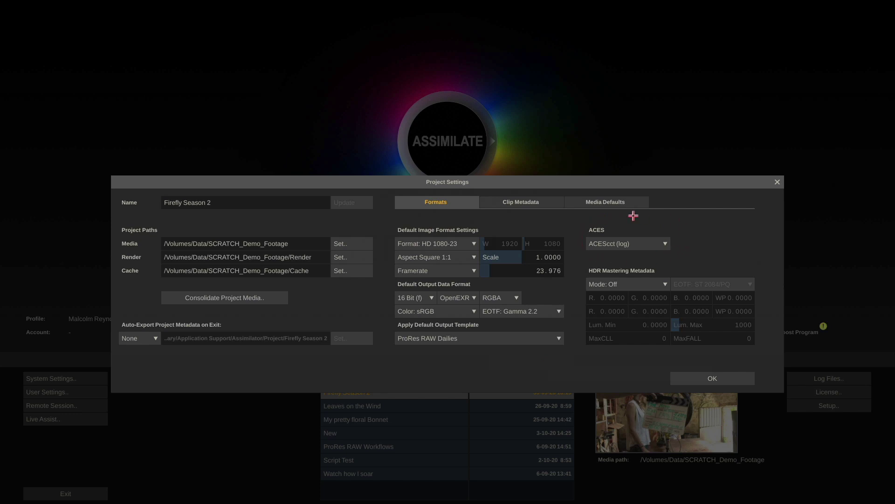
left_click(654, 244)
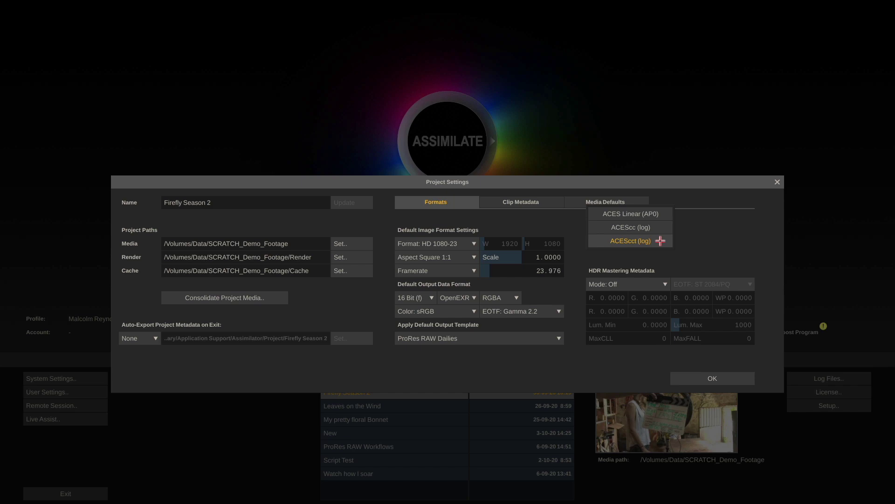
left_click(661, 241)
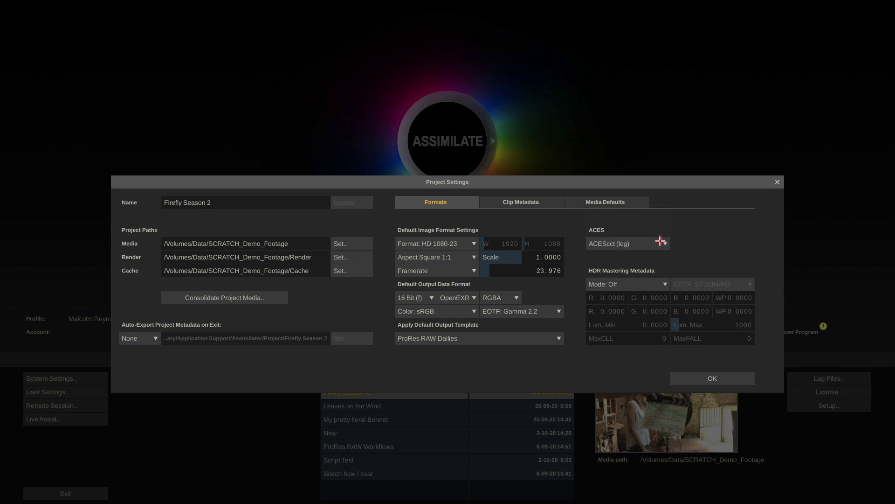
left_click(713, 376)
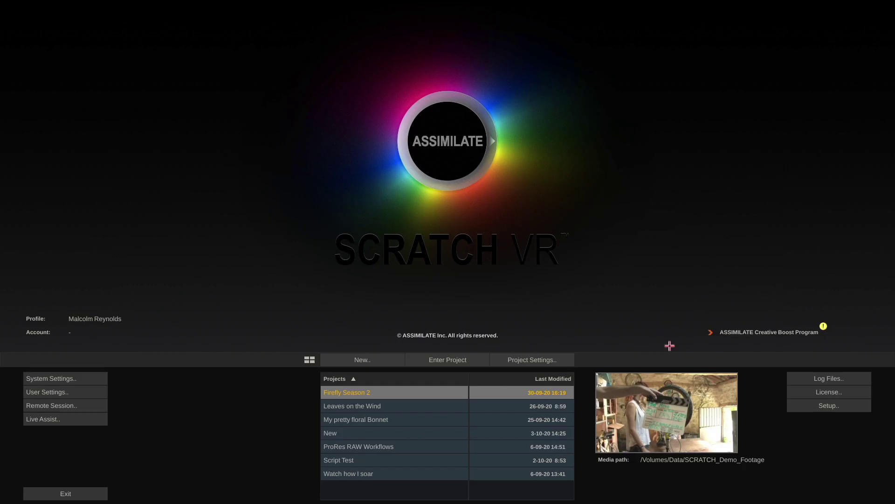
Step: Enter Firefly Season 2 and import all four NINJAV clips from the ProRes RAW Numbered folder into E05
left_click(447, 360)
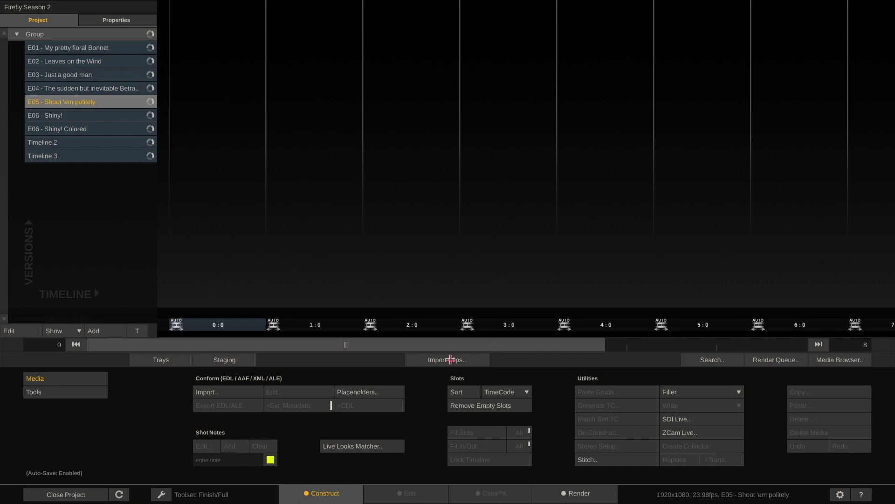
left_click(456, 360)
left_click(130, 203)
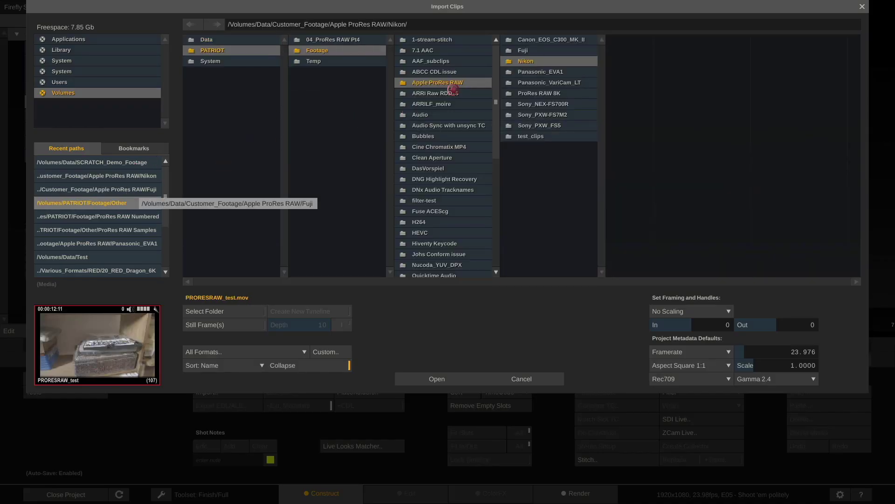
left_click(457, 72)
left_click(256, 311)
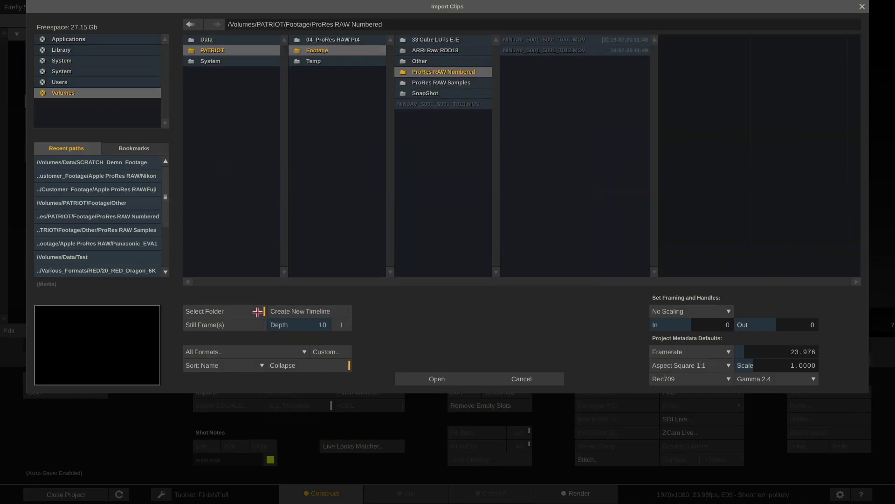
left_click(417, 378)
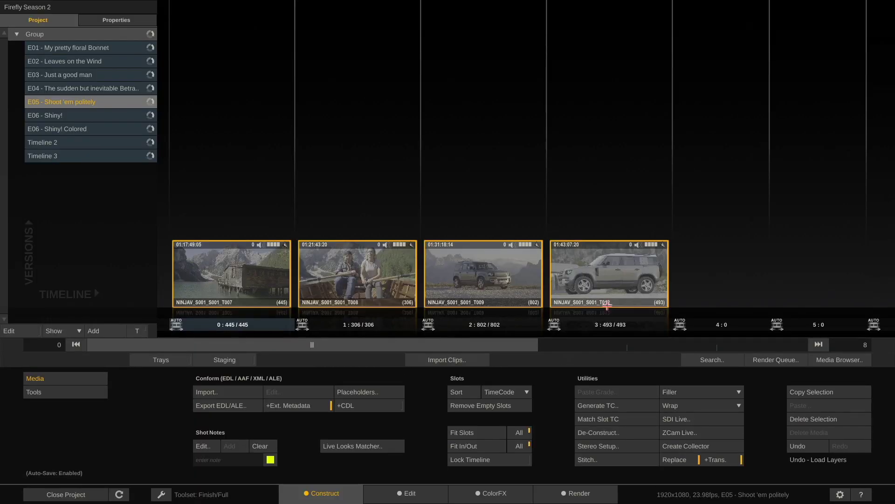
Step: In the Media Browser, set the four E05 clips' Color Space to ACES (AP0), then view ColorFX
left_click(837, 359)
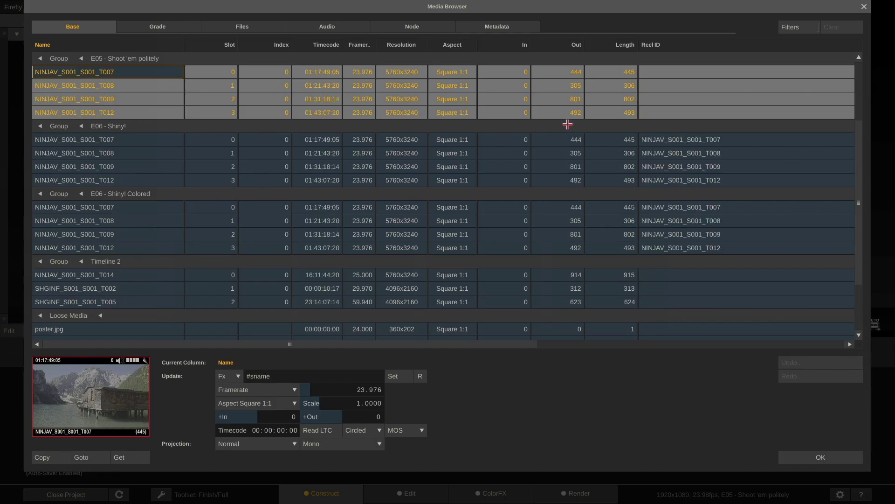
left_click(421, 26)
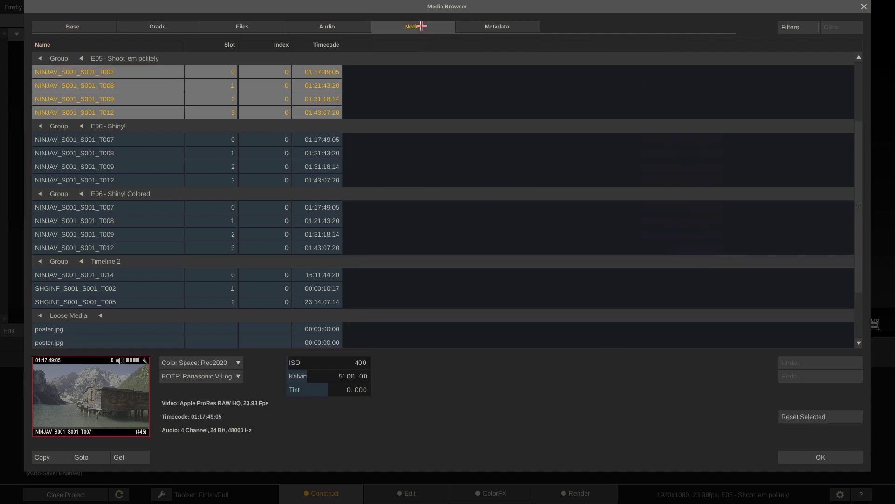
left_click(225, 362)
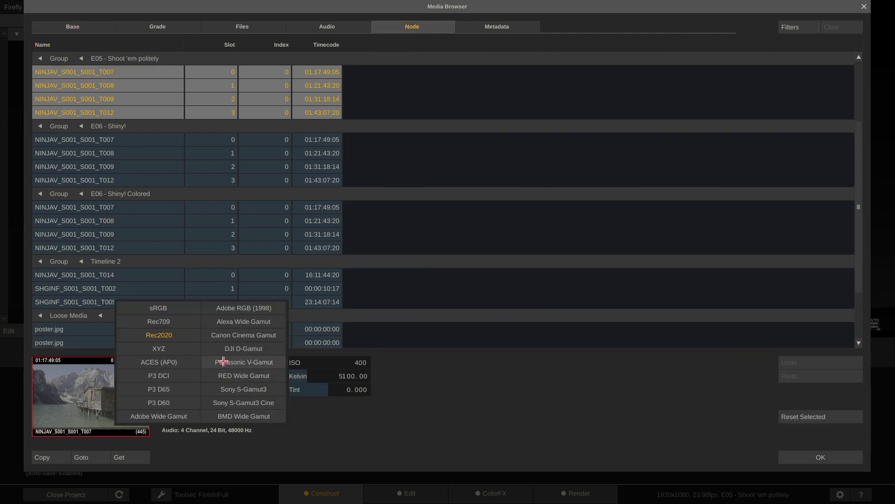
left_click(169, 362)
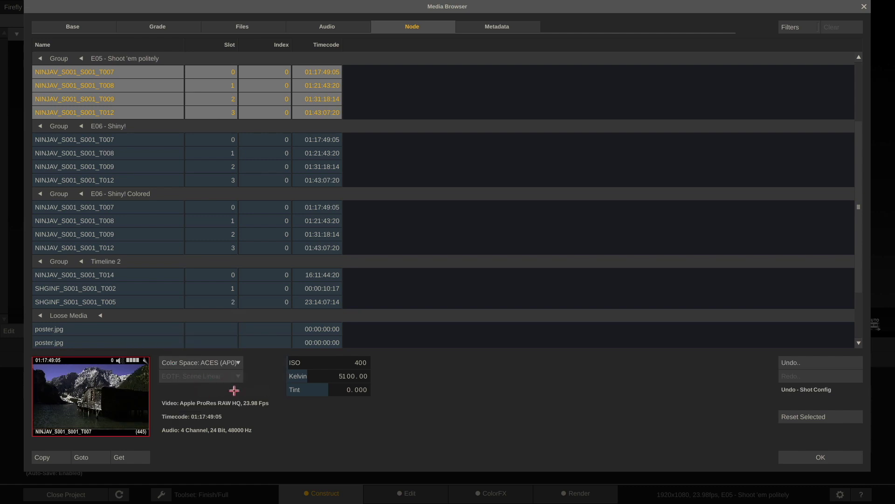
left_click(811, 460)
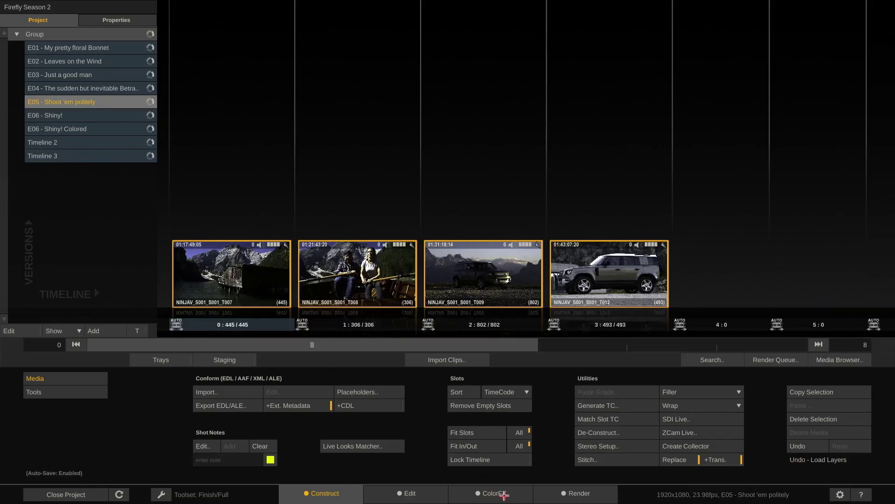
left_click(504, 496)
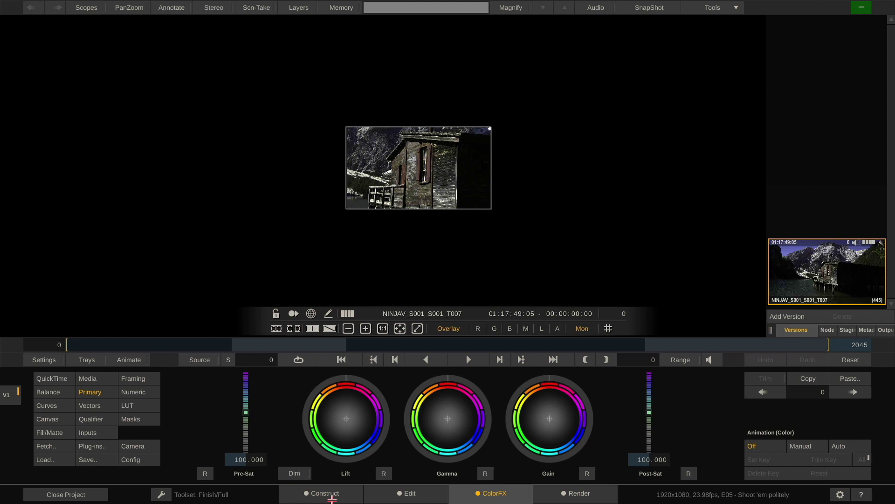
Step: Drag the first clip onto the format field to make the E05 timeline 5760x3240
left_click(343, 493)
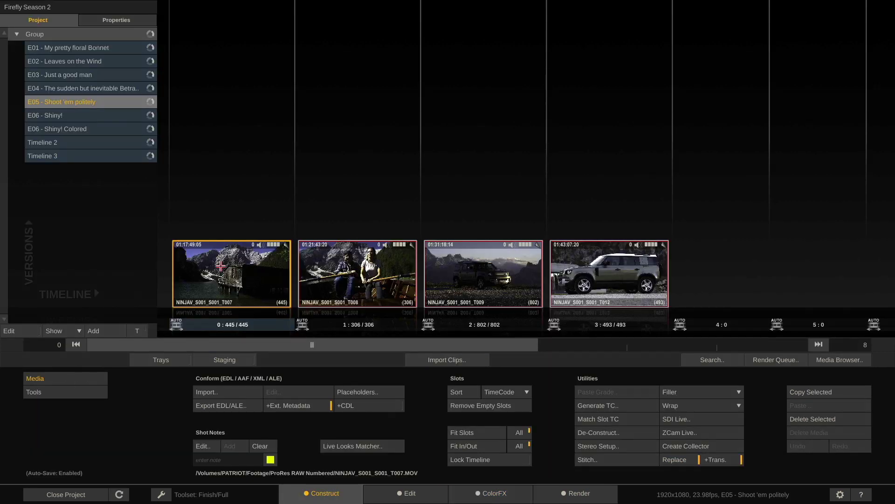
left_click_drag(221, 266, 680, 497)
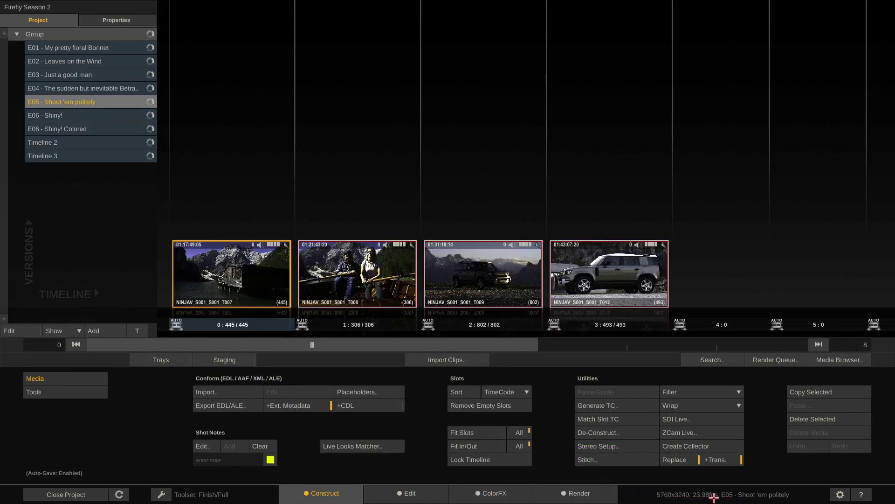
left_click(481, 495)
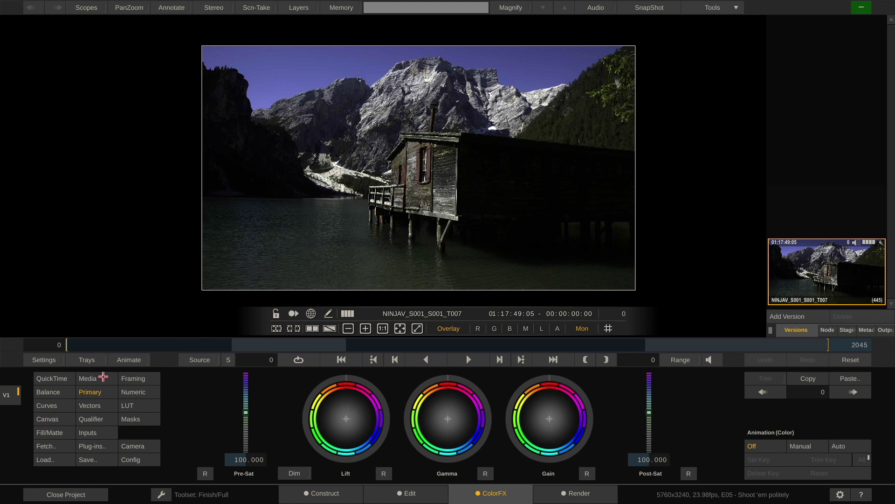
Step: Review the clip's media and ProRes RAW decoder settings, then bring up the Monitors settings
left_click(98, 382)
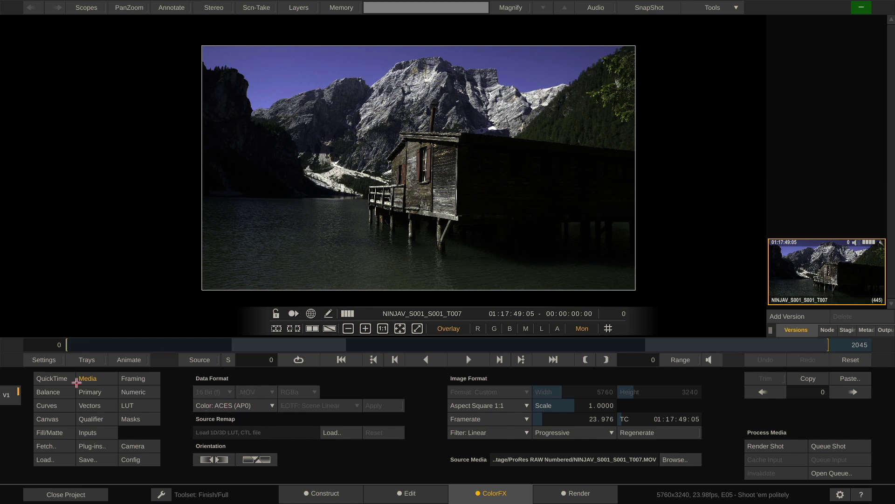
left_click(52, 381)
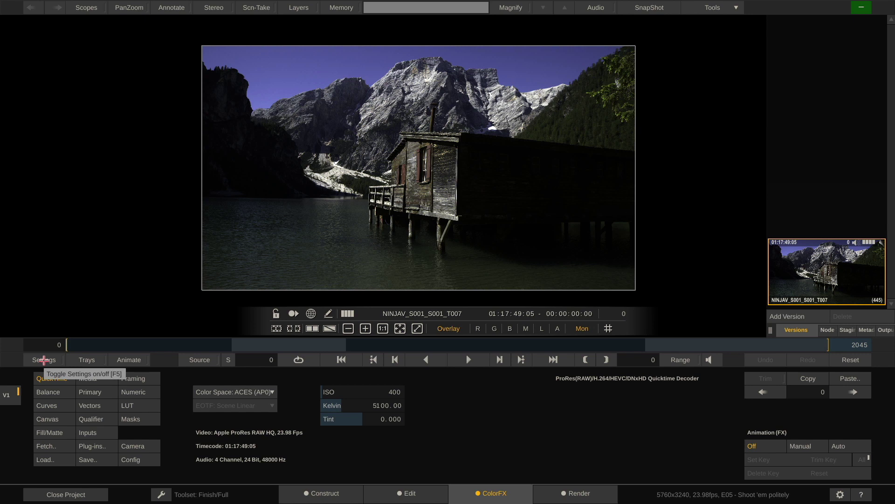
left_click(43, 360)
left_click(89, 378)
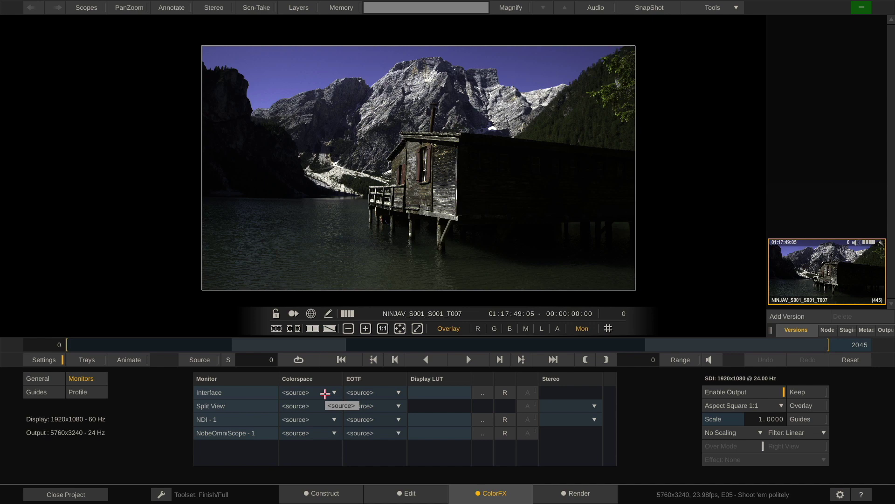
Step: Set the Interface monitor's colour space to Rec709 with Gamma 2.4
left_click(325, 392)
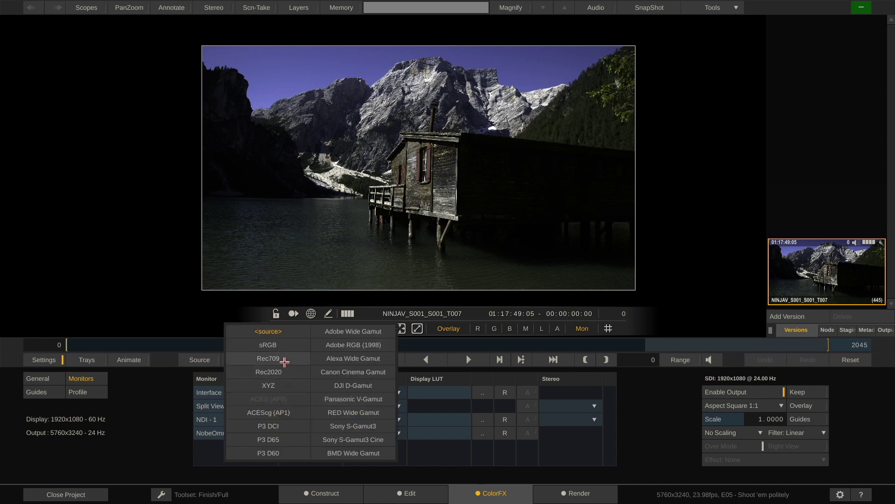
left_click(284, 359)
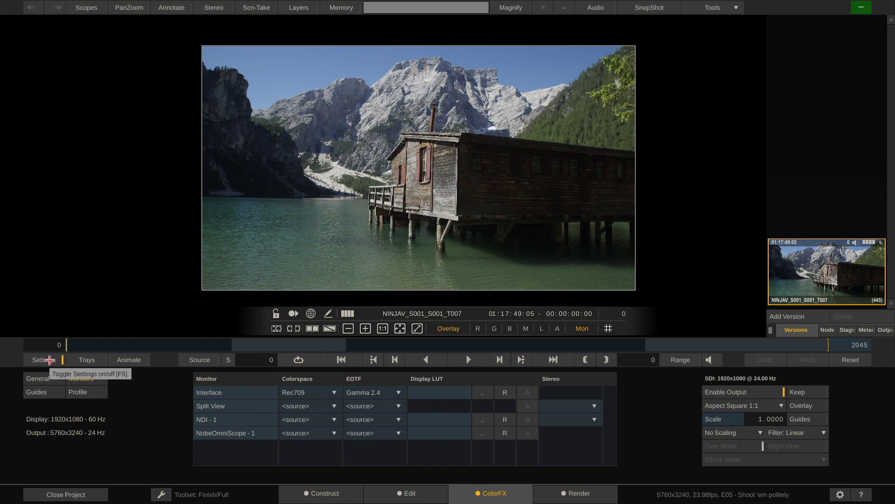
left_click(49, 360)
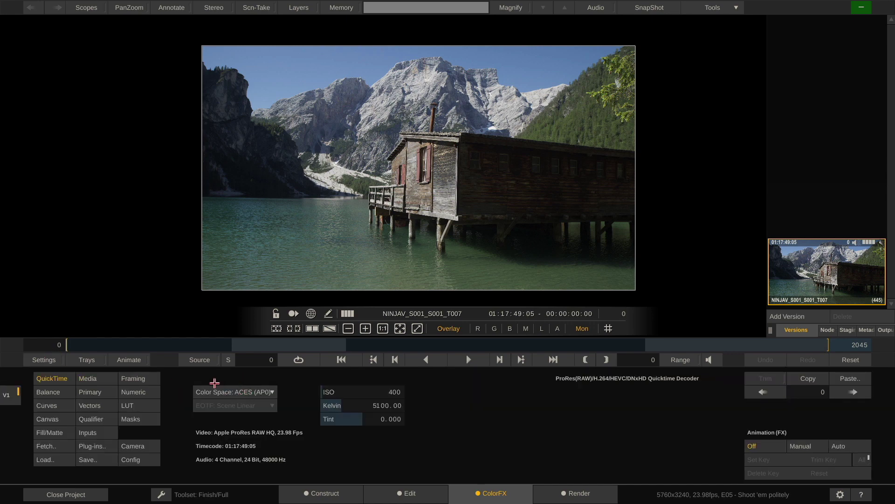
Step: Compare the shot with the display transform turned off via Mon
left_click(97, 379)
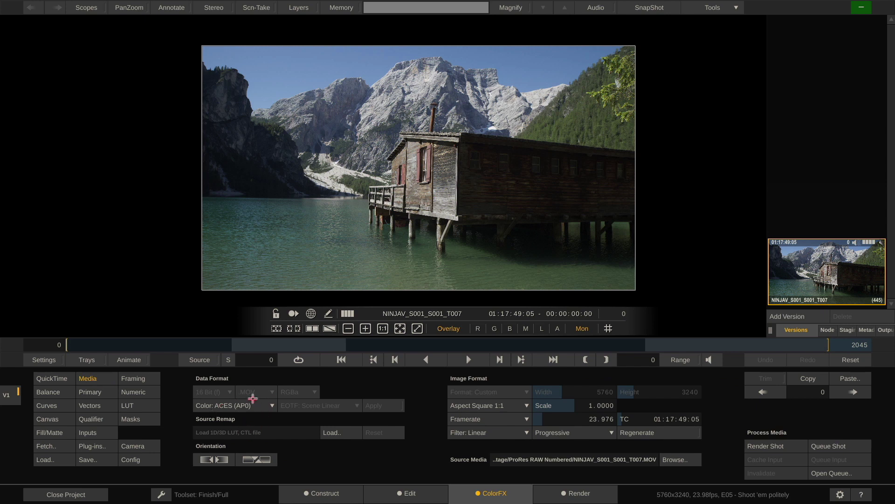
left_click(45, 360)
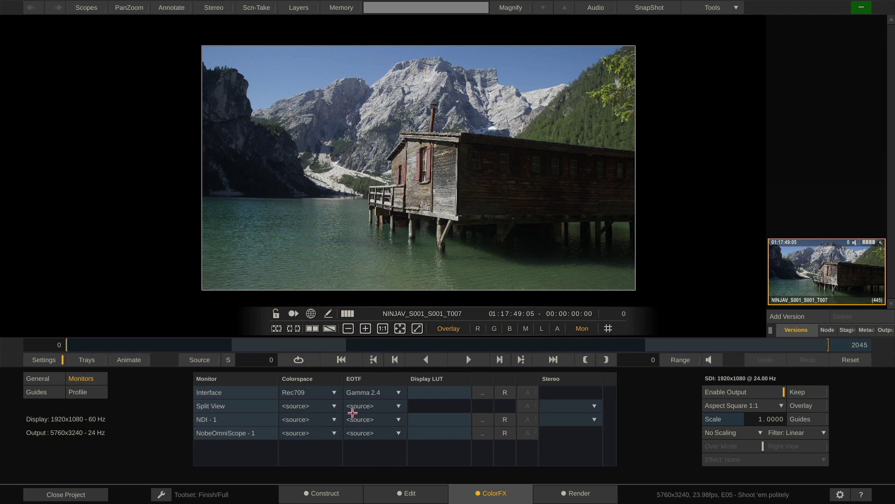
left_click(48, 361)
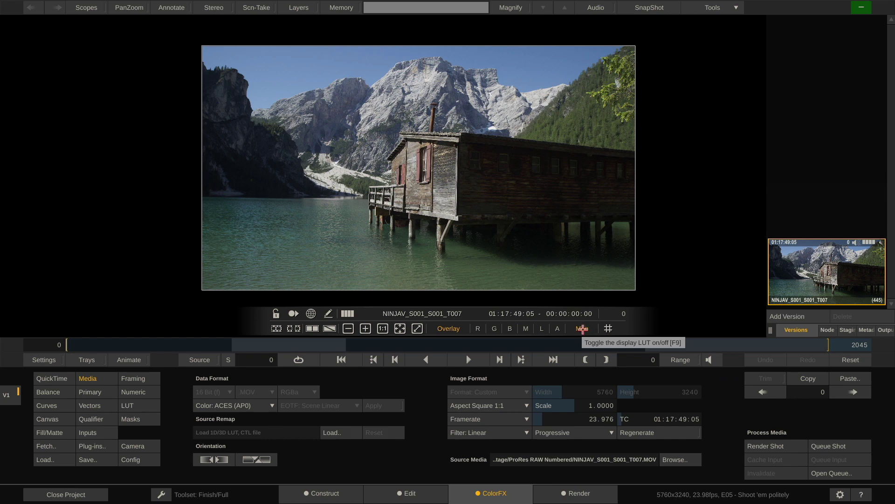
left_click(583, 329)
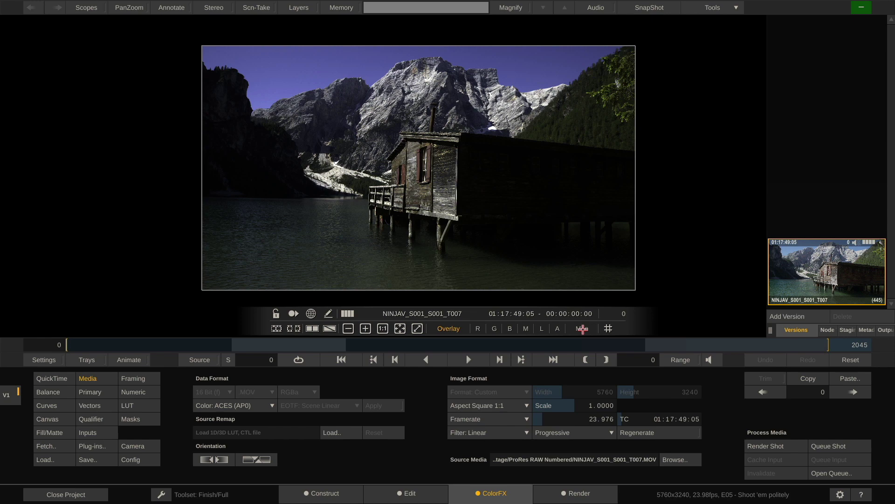
Step: Turn the display transform back on and return to the clip's ACES (AP0) source settings
left_click(582, 329)
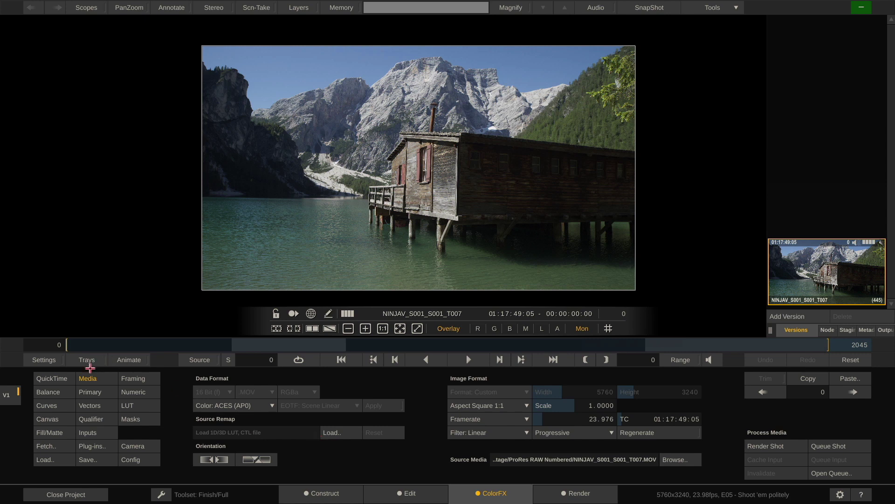
left_click(58, 377)
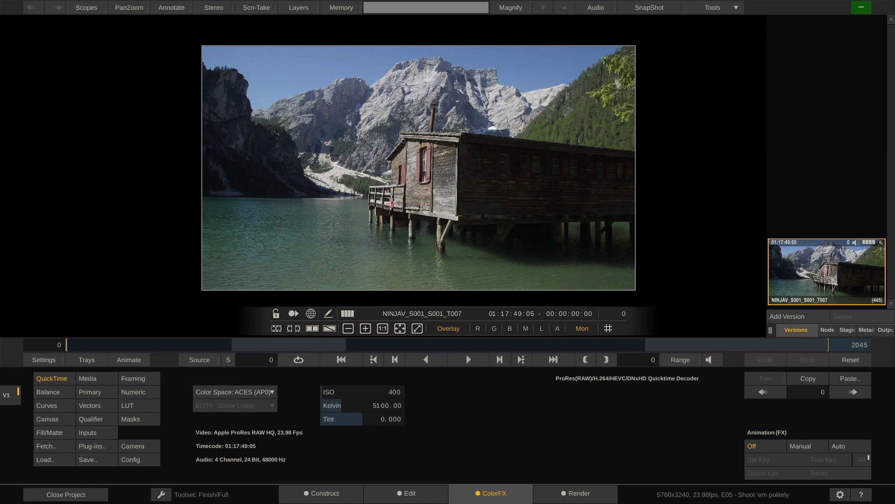
left_click(51, 360)
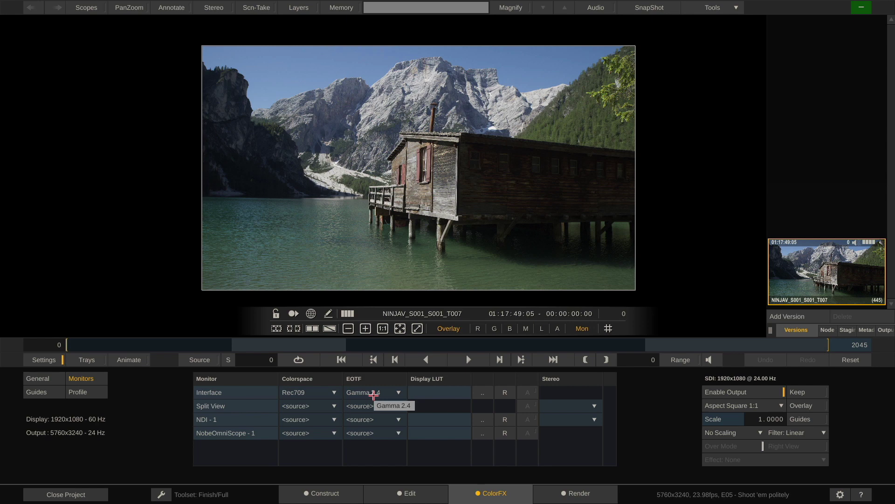
left_click(50, 363)
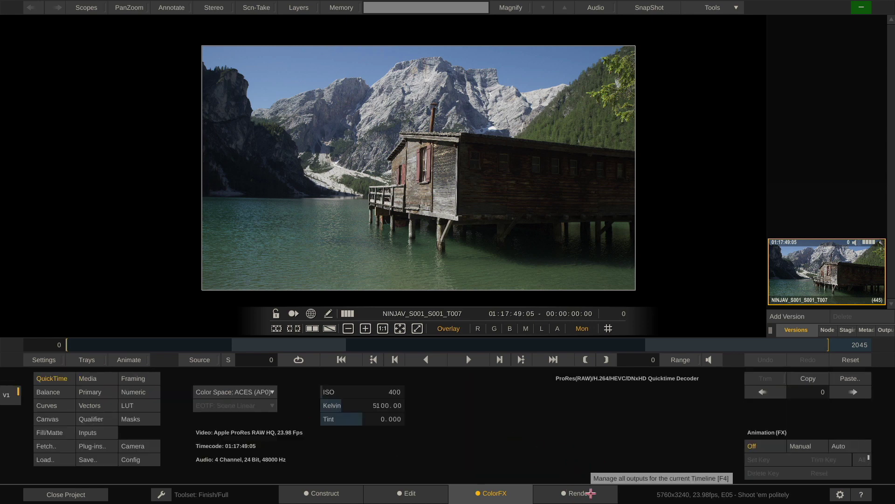
Step: On the Render page, add and delete a test output node, then set E05's output colour to Rec709
left_click(591, 493)
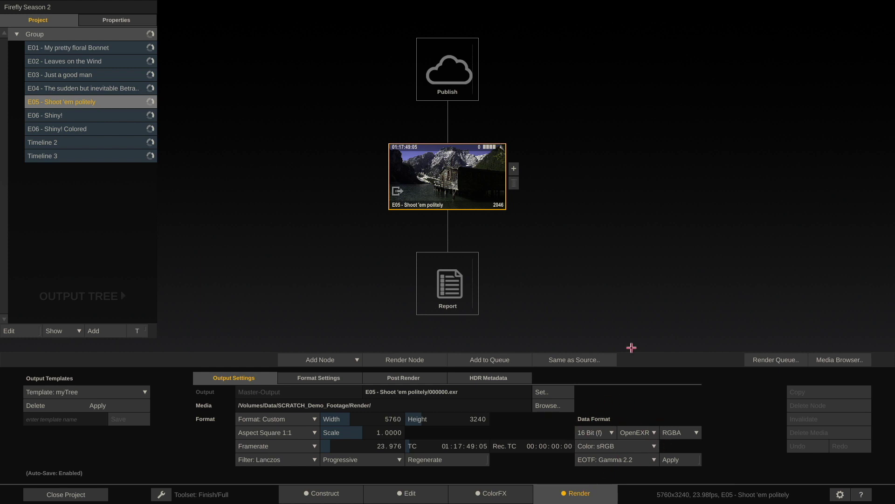
left_click(513, 168)
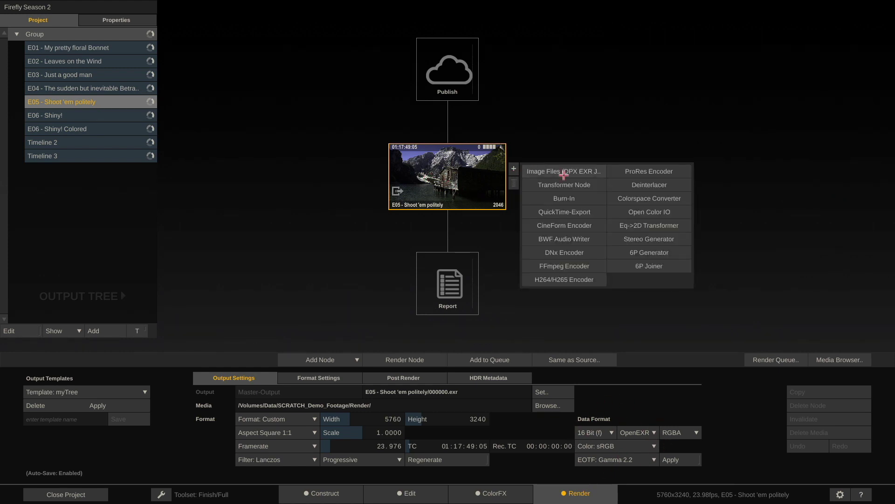
left_click(564, 171)
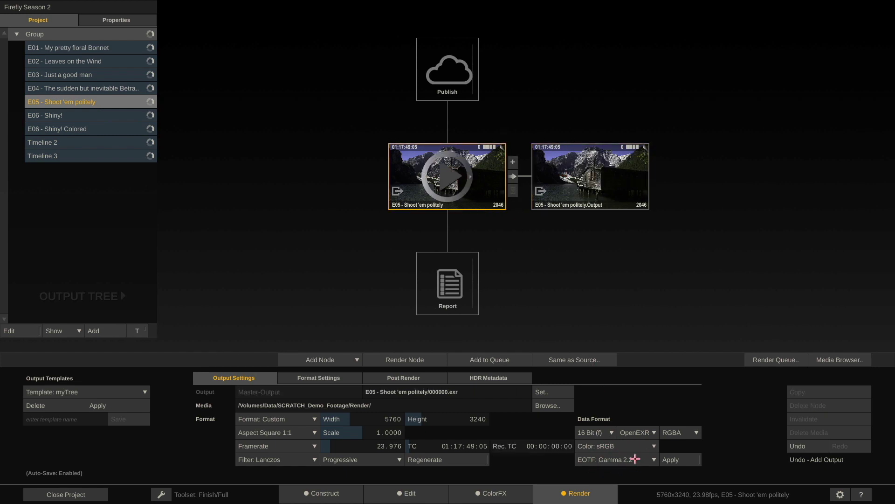
left_click(615, 180)
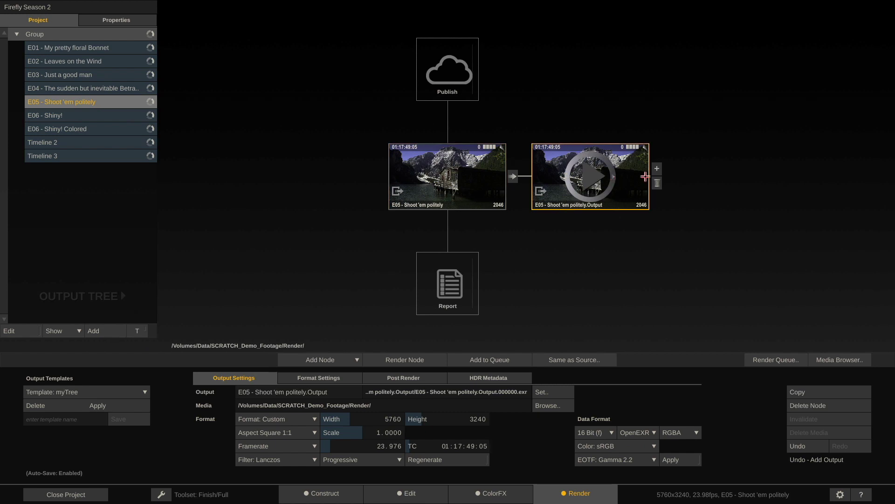
left_click(657, 185)
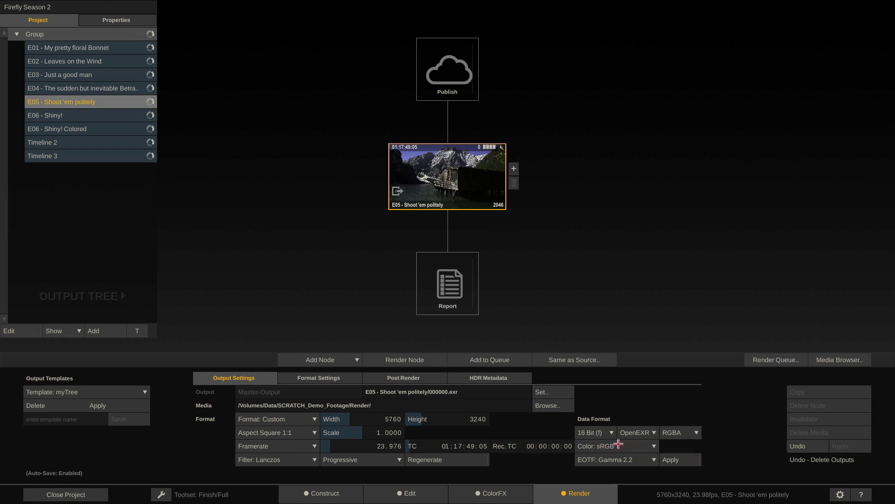
left_click(623, 444)
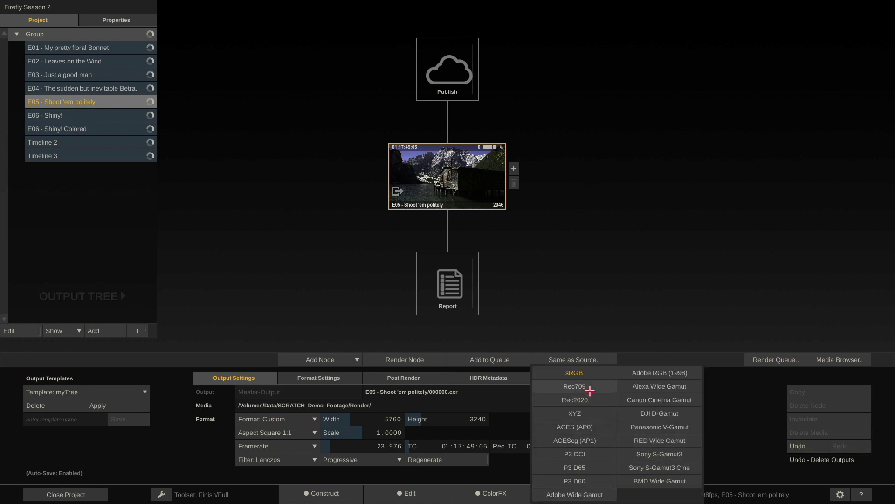
left_click(590, 391)
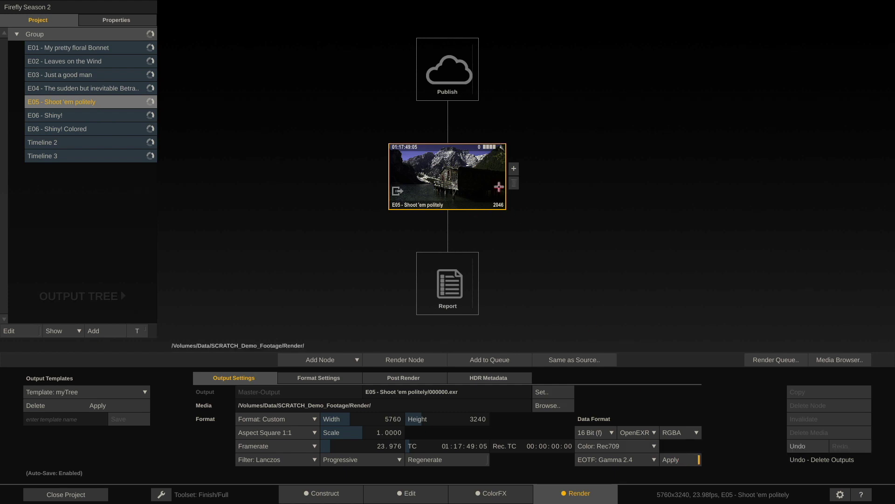
Step: Compare clip T007's colour metadata in Construct against the E05 render output settings
left_click(339, 488)
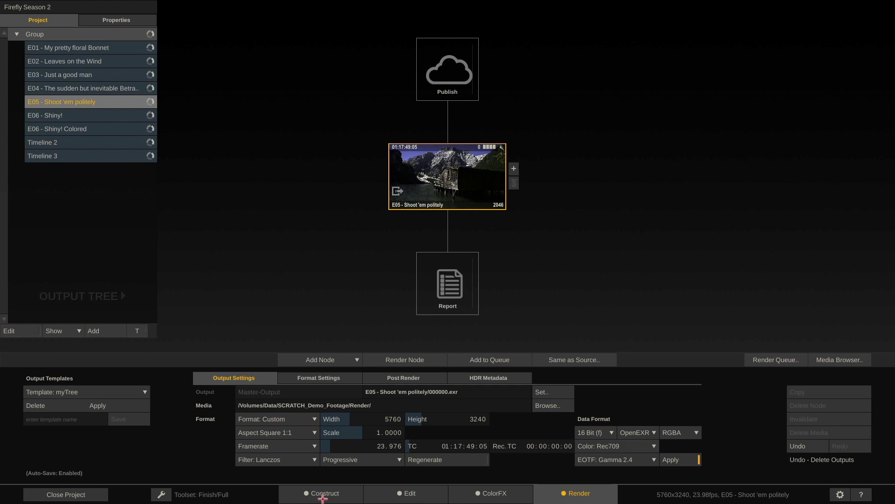
left_click(230, 275)
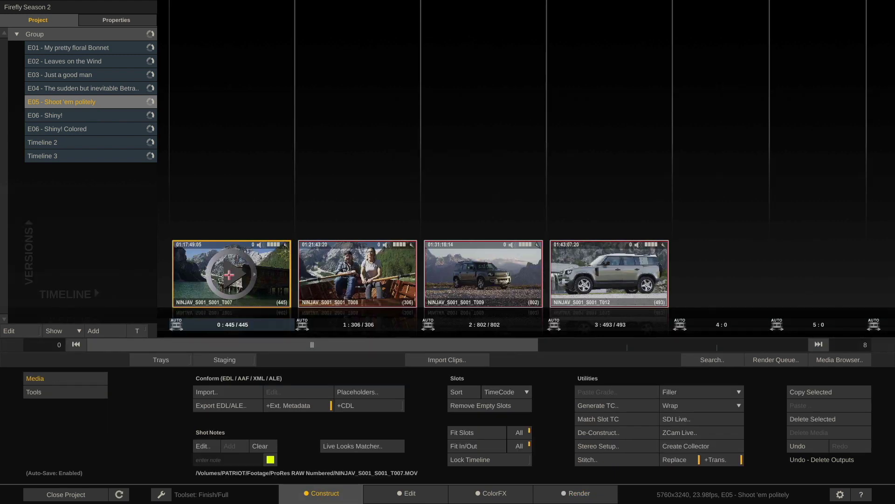
mouse_move(813, 238)
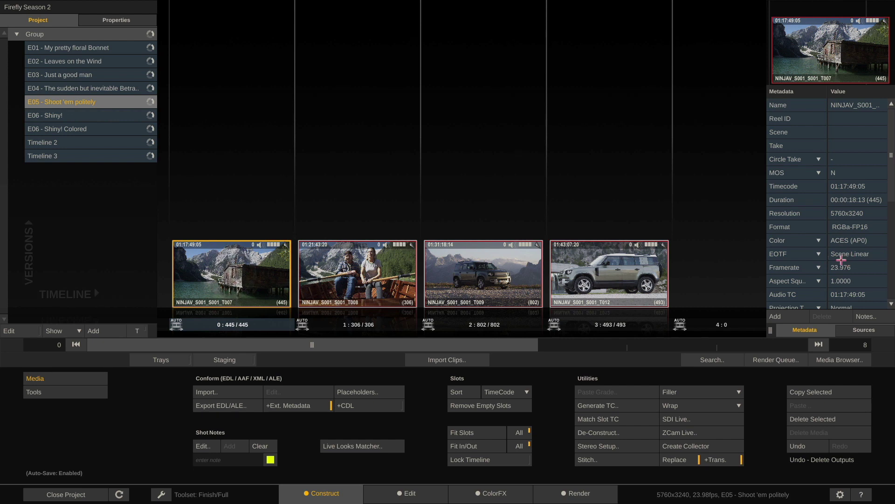
left_click(580, 494)
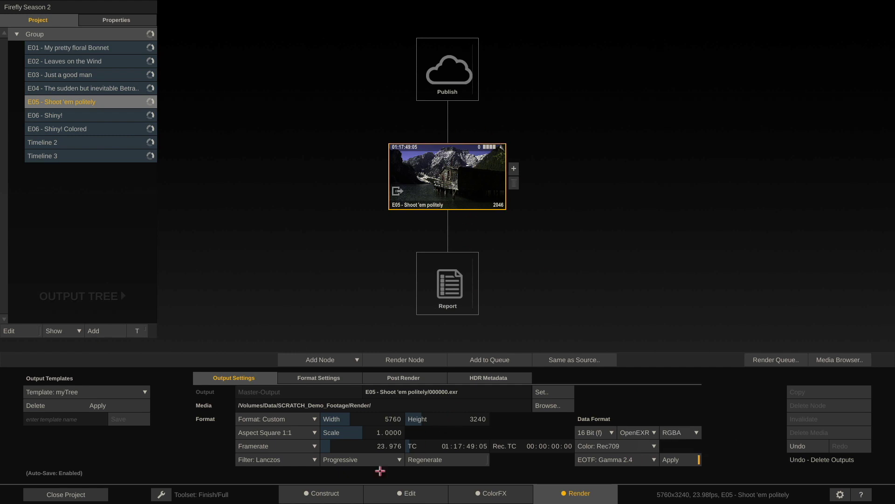
left_click(322, 499)
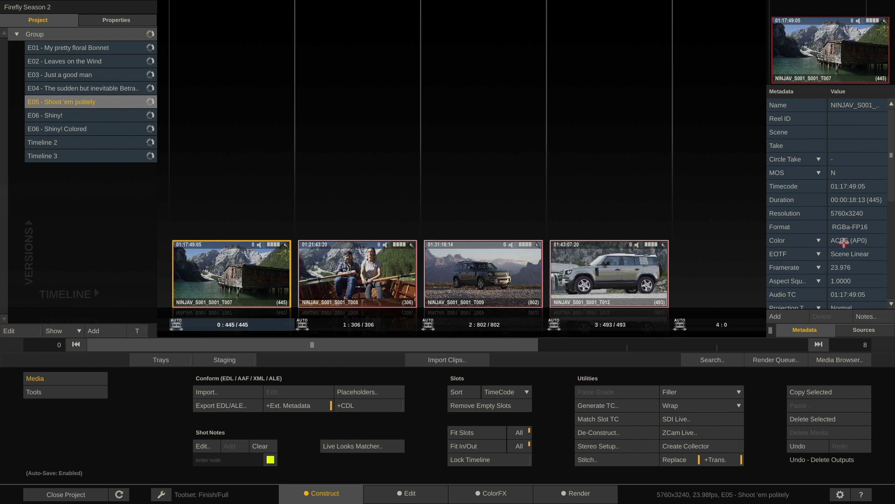
left_click(586, 500)
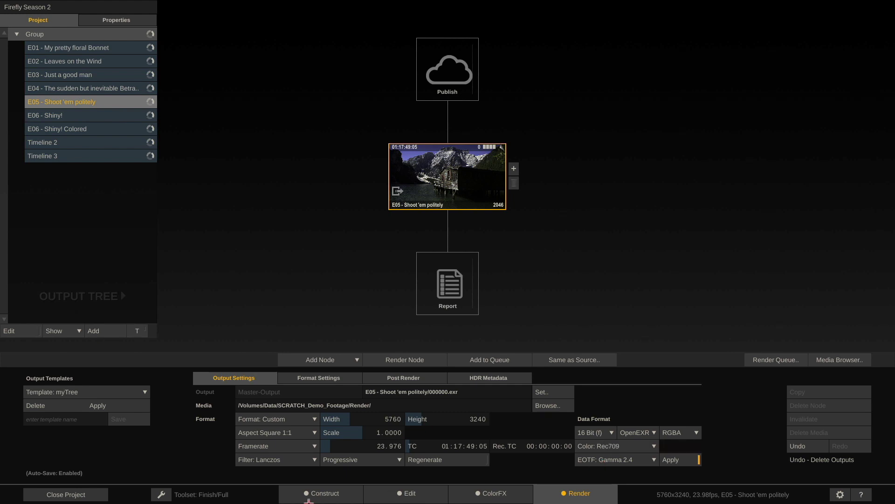
left_click(307, 492)
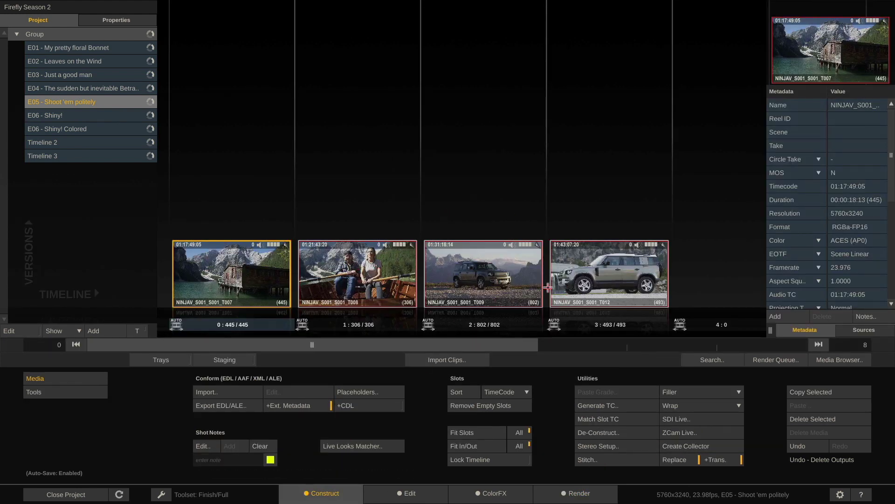
left_click(568, 485)
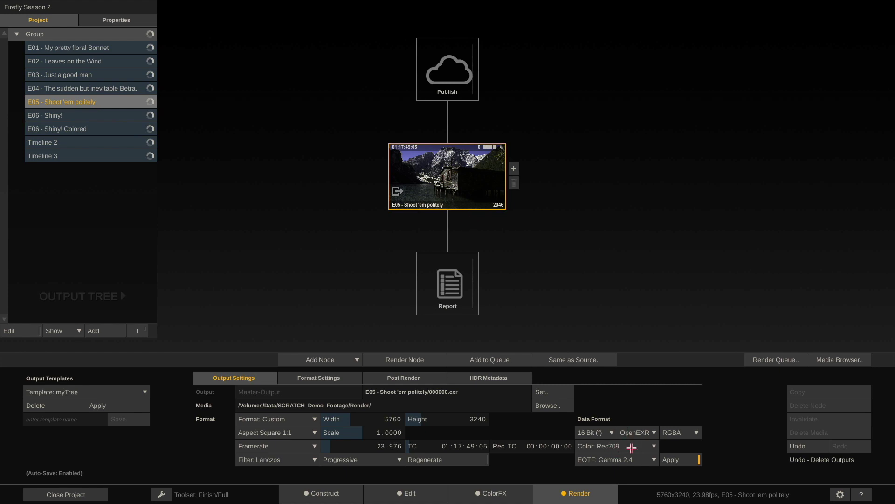
Step: Set the E05 output colour space to ACES (AP0) and recheck it against the clip metadata
left_click(633, 445)
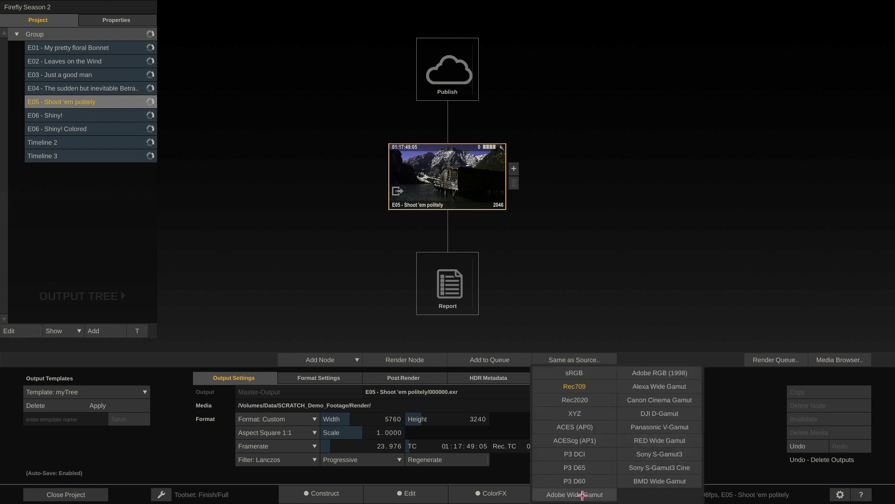
left_click(589, 427)
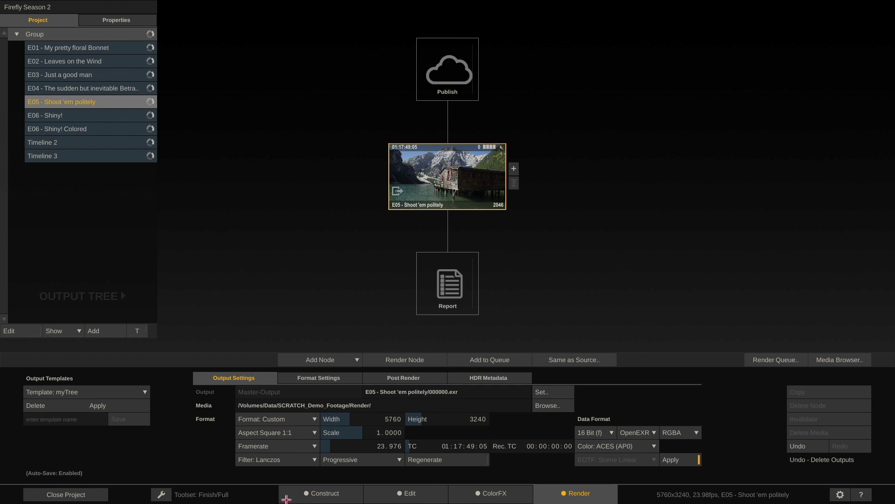
left_click(307, 495)
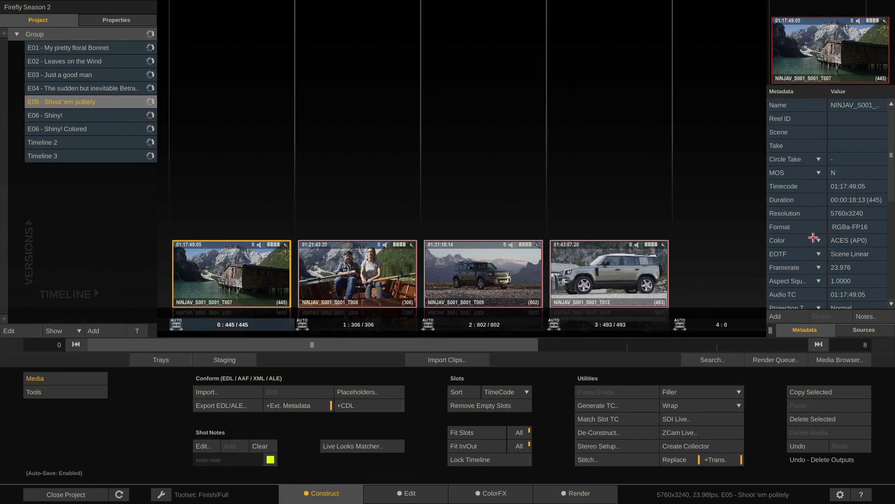
left_click(575, 492)
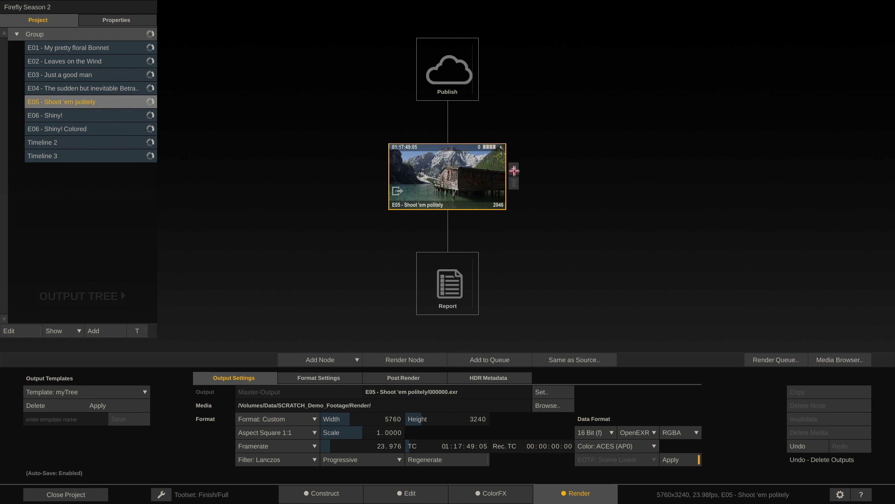
Step: Add a Transformer Node after E05 with colour set to Rec709 and Apply enabled
left_click(514, 169)
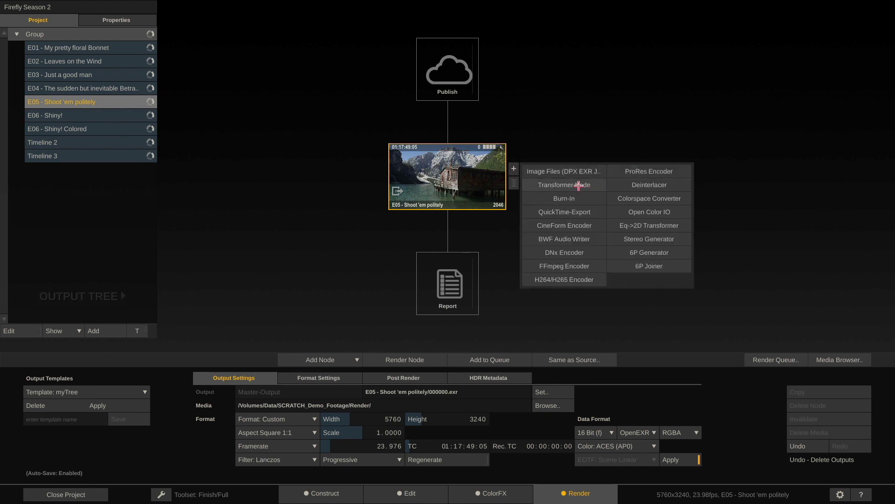
left_click(570, 186)
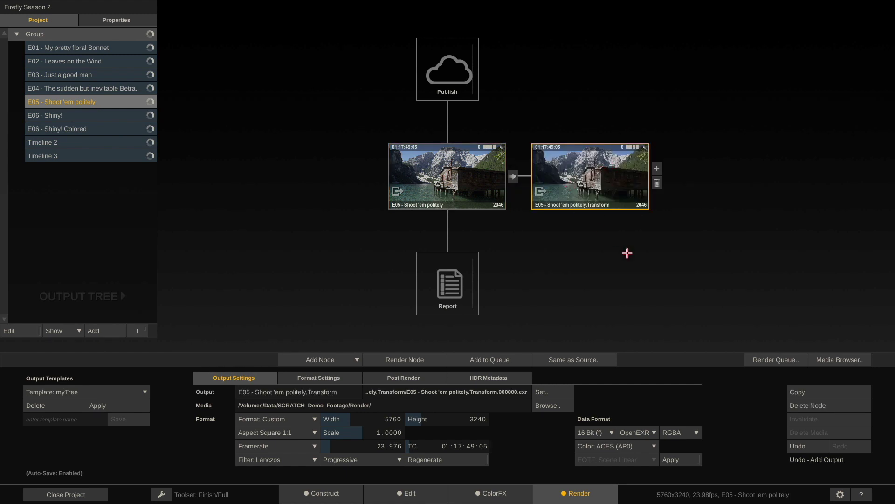
left_click(644, 445)
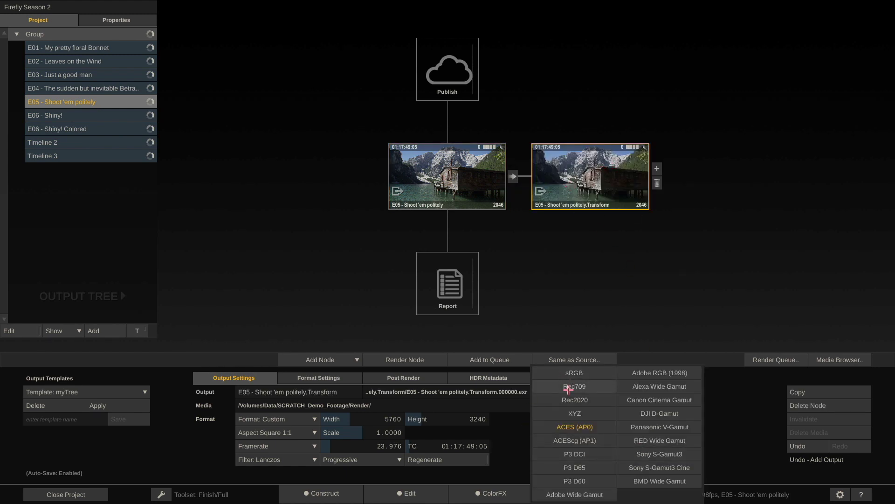
left_click(568, 389)
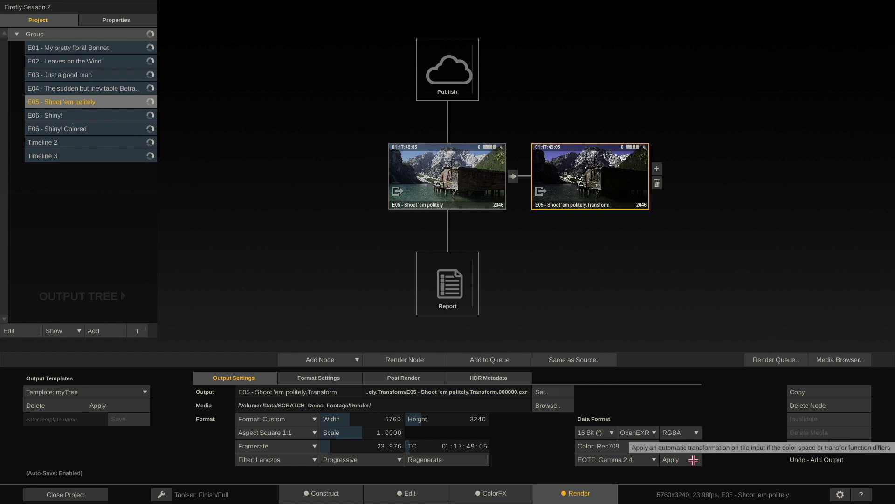
left_click(684, 461)
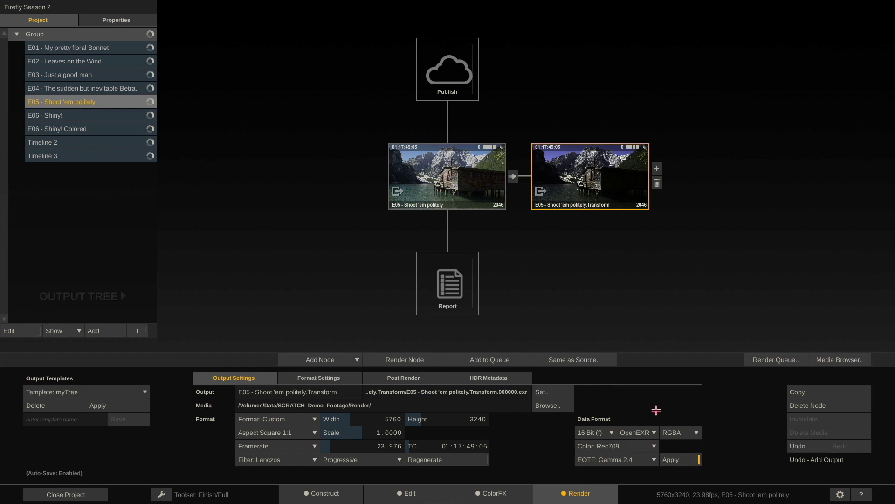
Step: Add a ProRes Encoder node after the Transform node
left_click(451, 172)
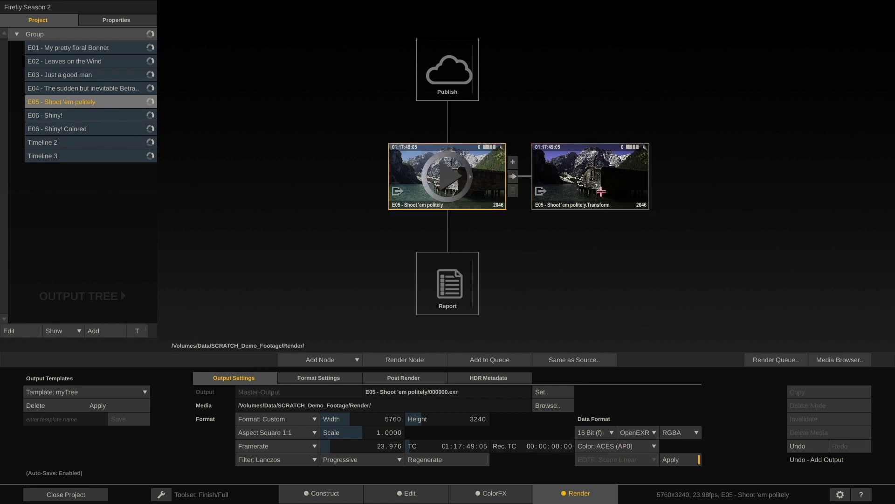
left_click(601, 191)
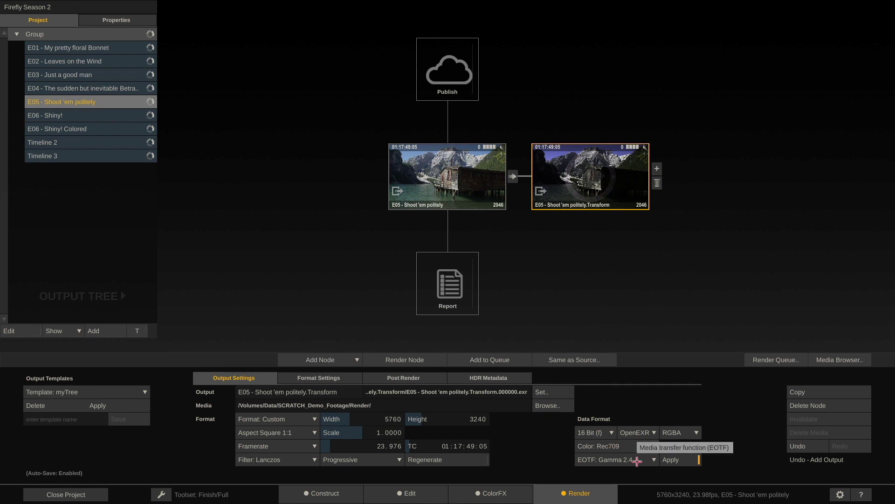
left_click(656, 168)
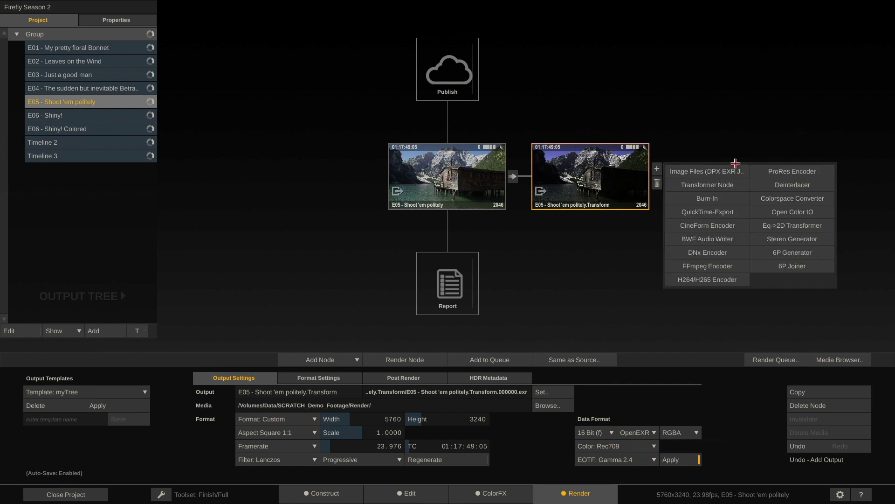
left_click(794, 173)
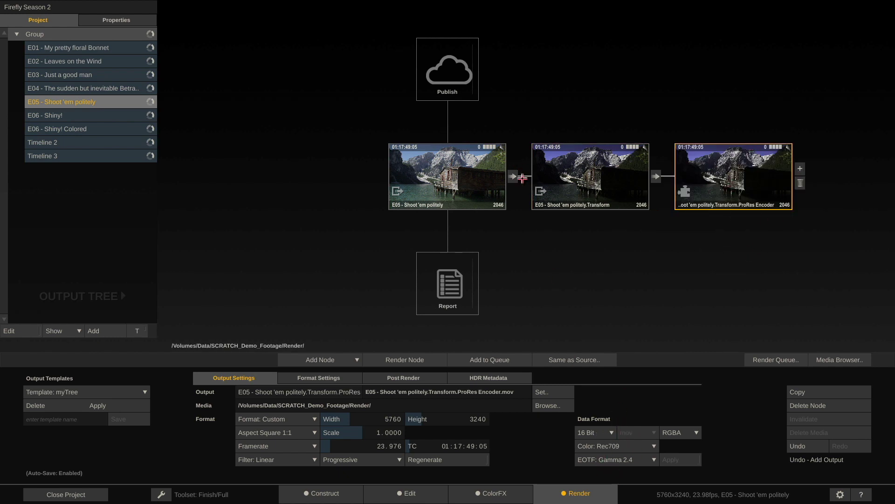
Step: Branch a second Transformer Node off the E05 source with colour set to Rec2020 and applied
left_click(456, 181)
left_click(513, 161)
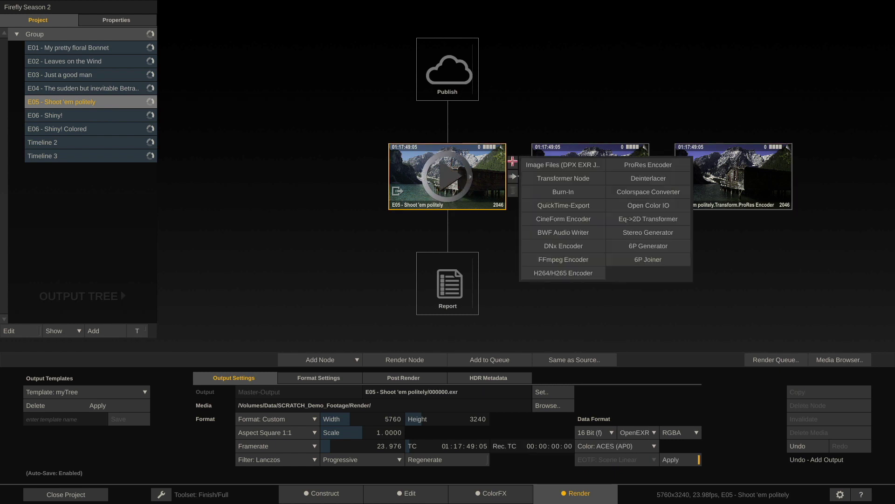
left_click(574, 178)
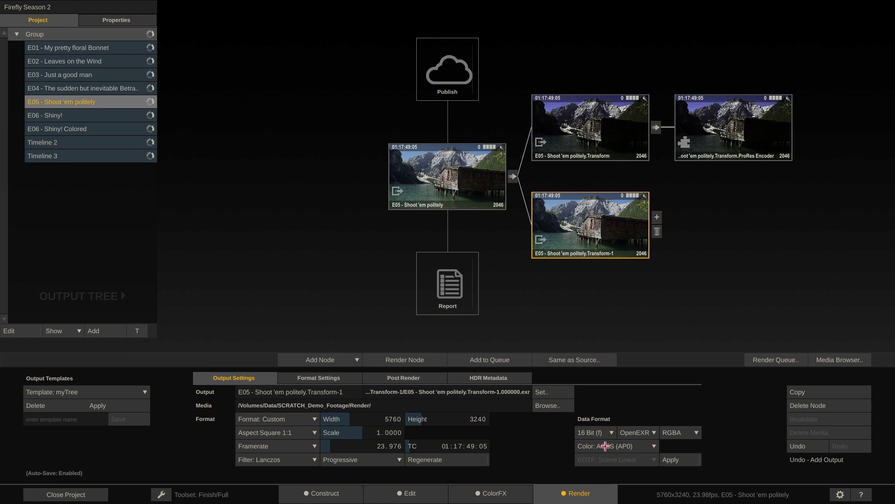
left_click(631, 441)
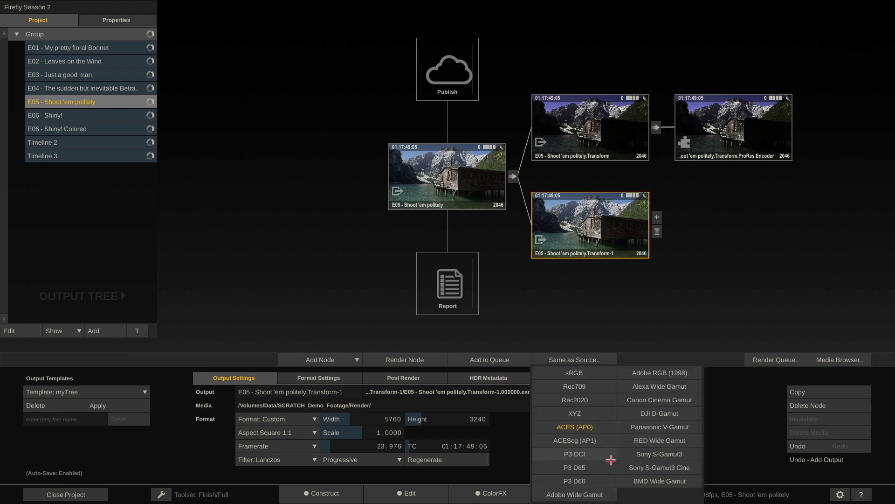
left_click(588, 402)
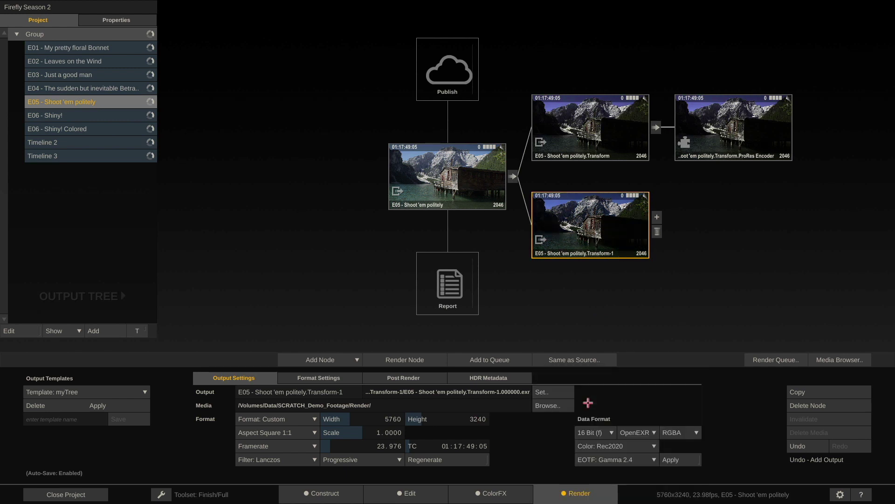
left_click(679, 461)
Step: Add an Output node after the Rec2020 transform writing Tiff 16 Bit (i) files
left_click(657, 216)
left_click(697, 219)
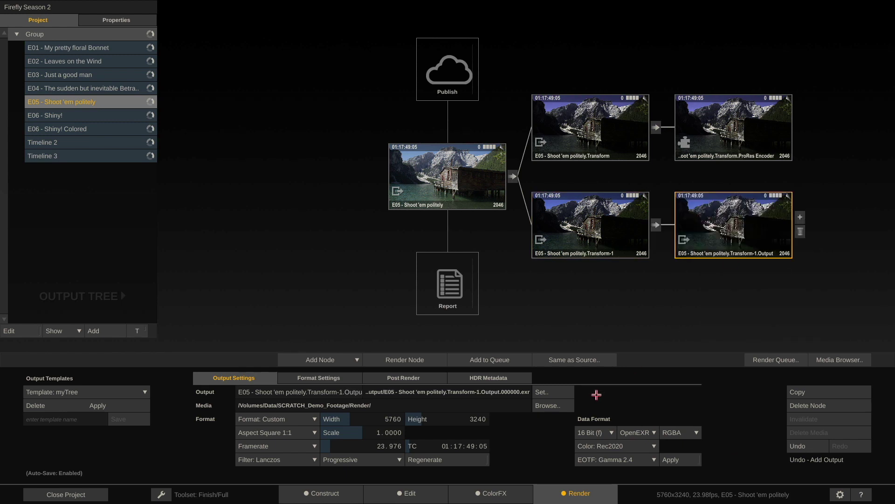
left_click(643, 432)
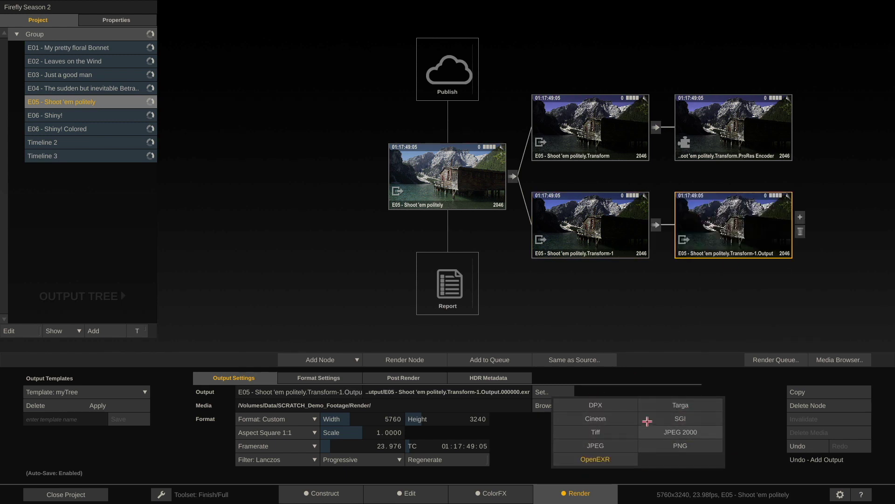
left_click(595, 431)
left_click(594, 432)
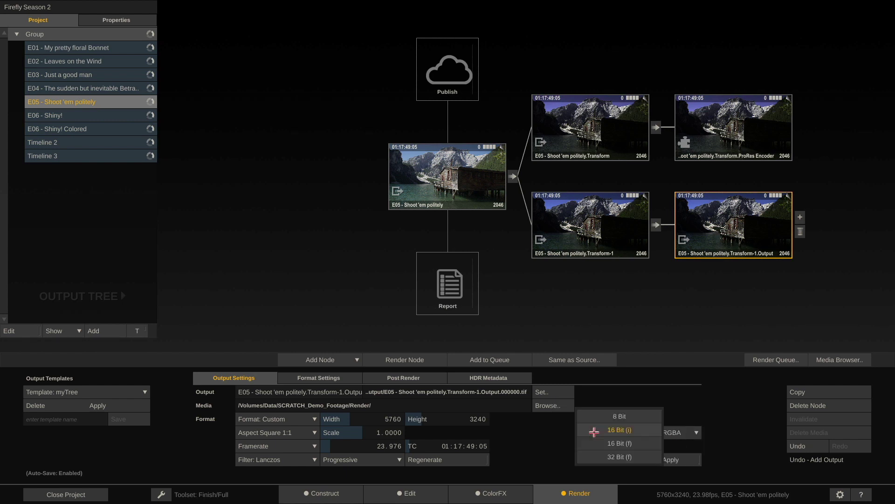
left_click(638, 428)
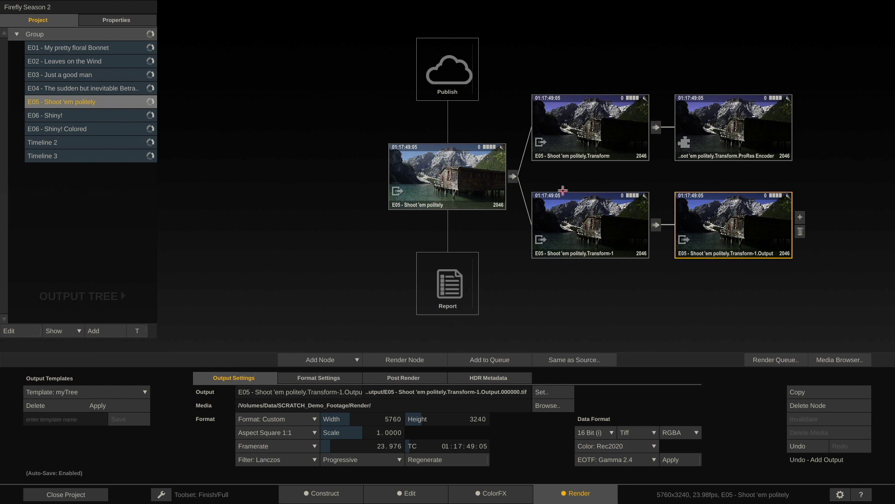
left_click(464, 183)
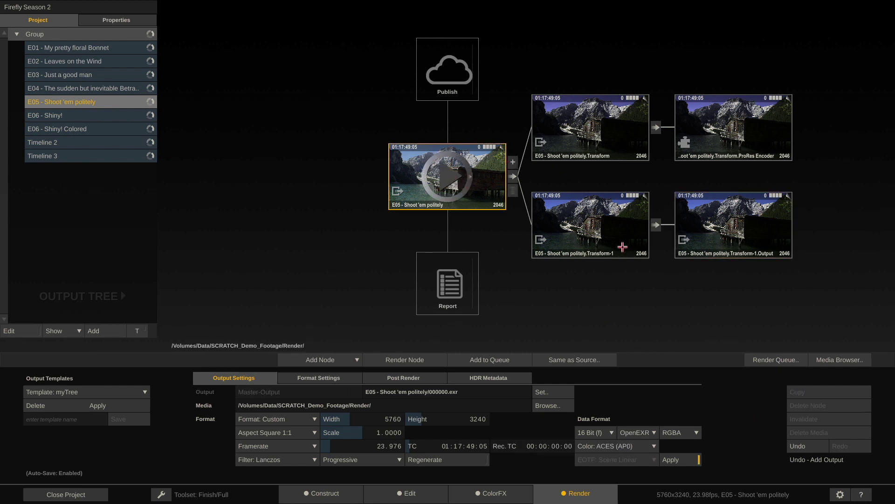
Step: Delete the lower transform branch and the transform with its ProRes Encoder output, leaving only E05
left_click(584, 240)
key("Delete")
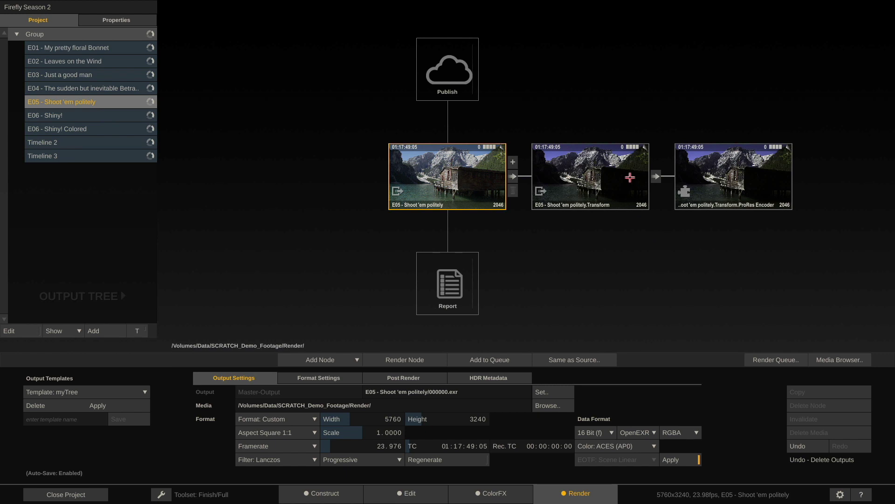
left_click(630, 178)
key("Delete")
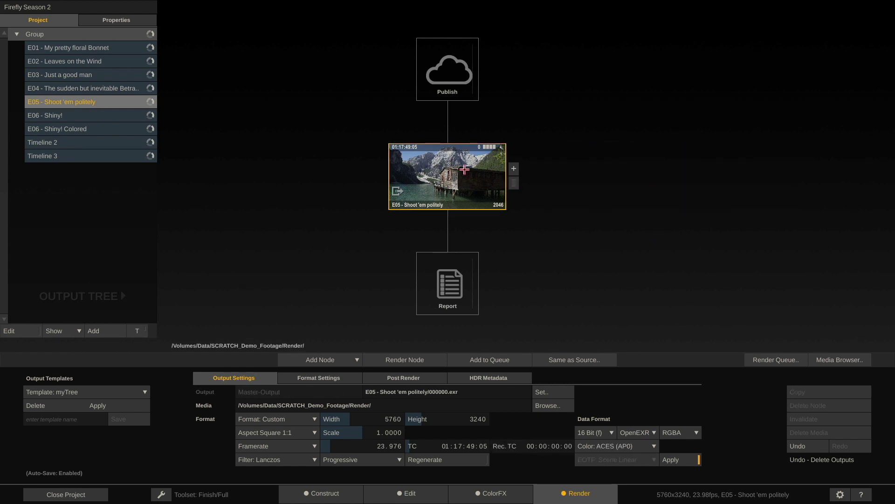
mouse_move(444, 186)
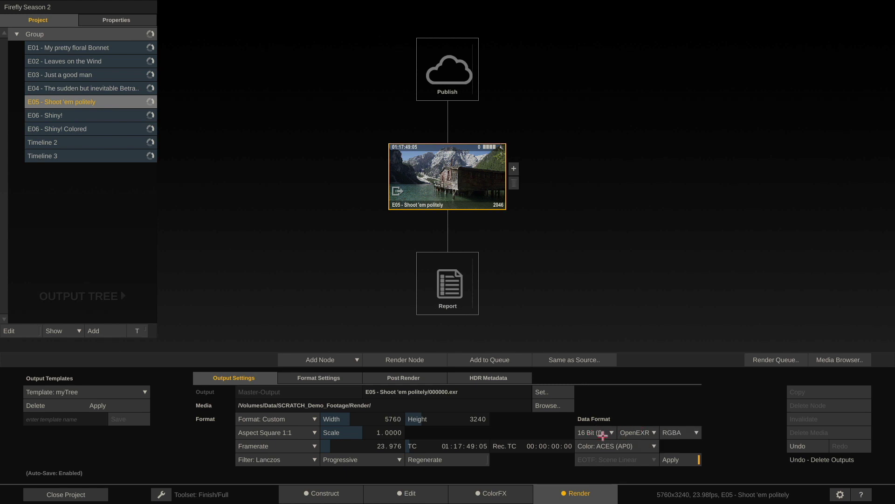
Step: Keep the output data format as OpenEXR at 16 Bit (f) depth
left_click(630, 433)
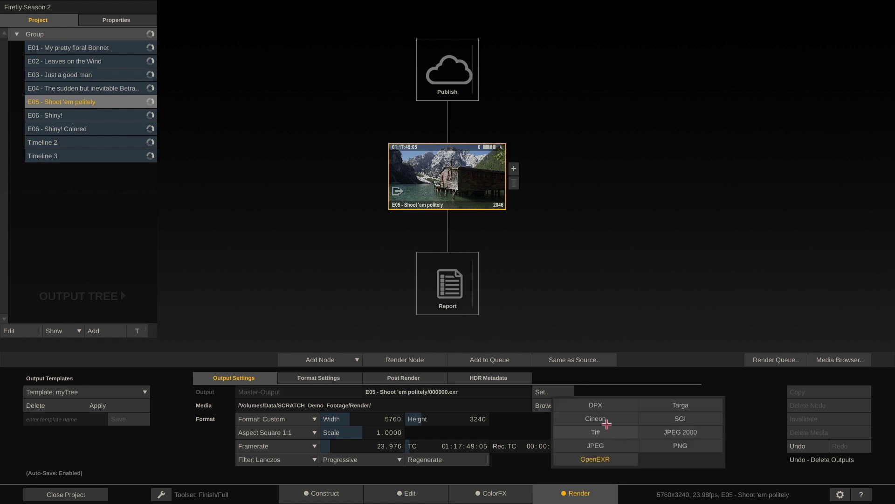
left_click(603, 459)
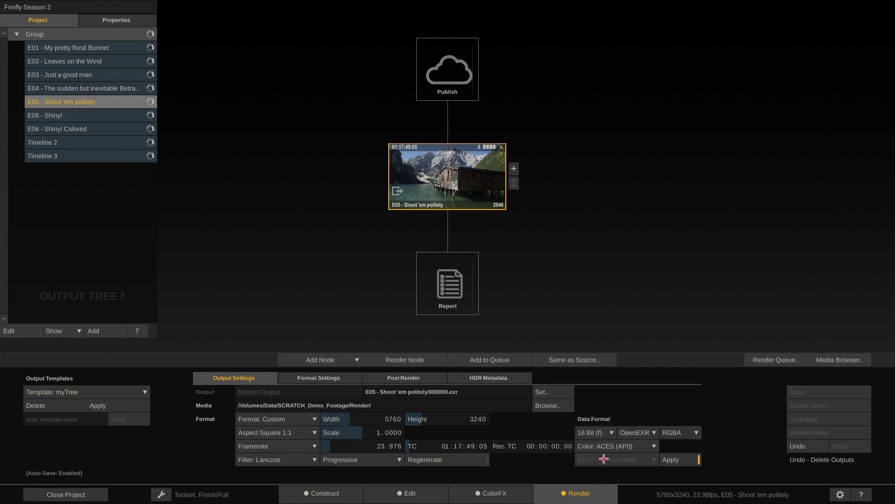
left_click(599, 432)
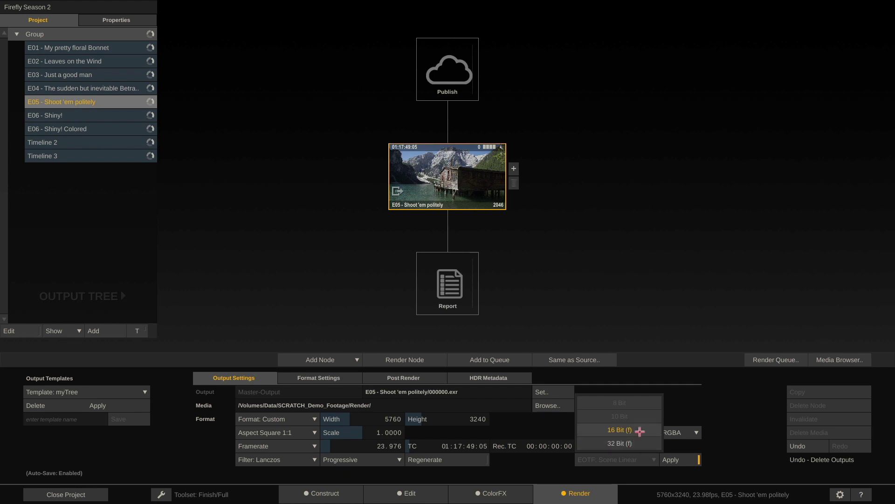
left_click(640, 430)
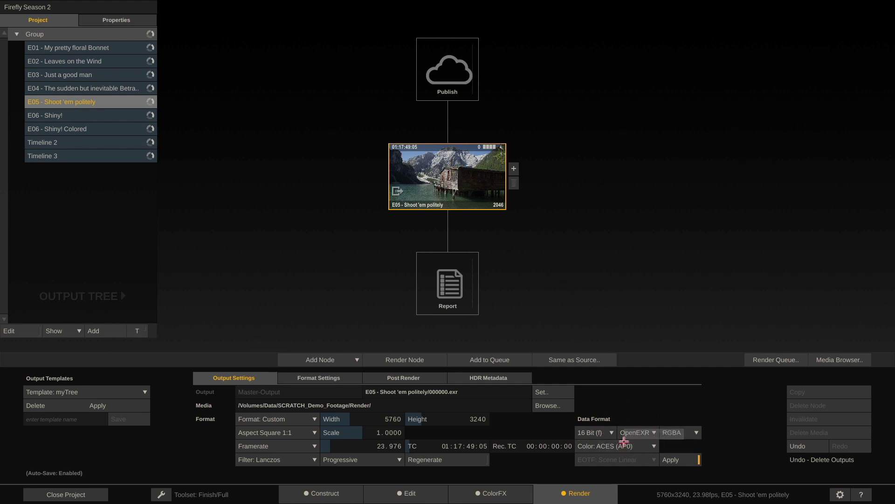
Step: Set the OpenEXR Compression Type to ZIP in Format Settings
left_click(325, 378)
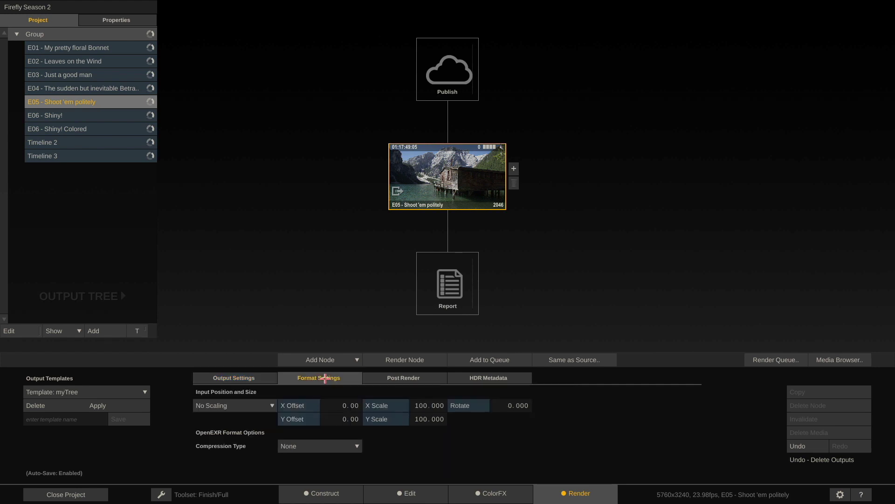
left_click(331, 447)
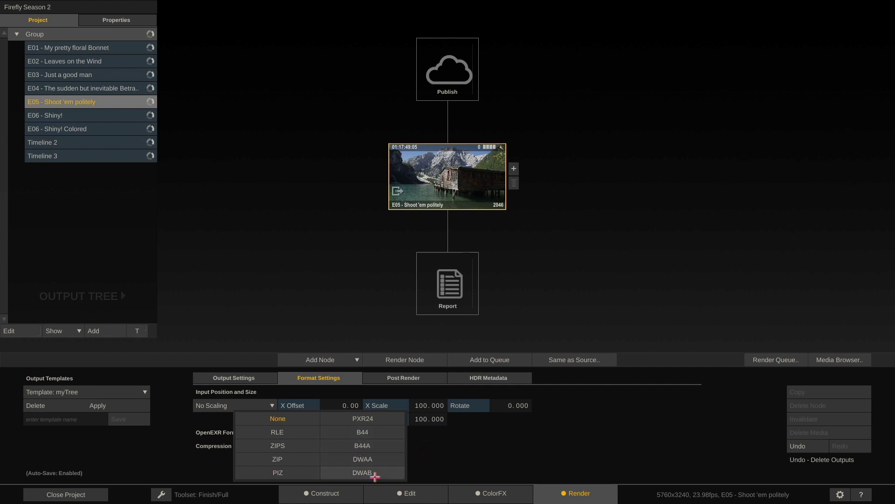
left_click(296, 457)
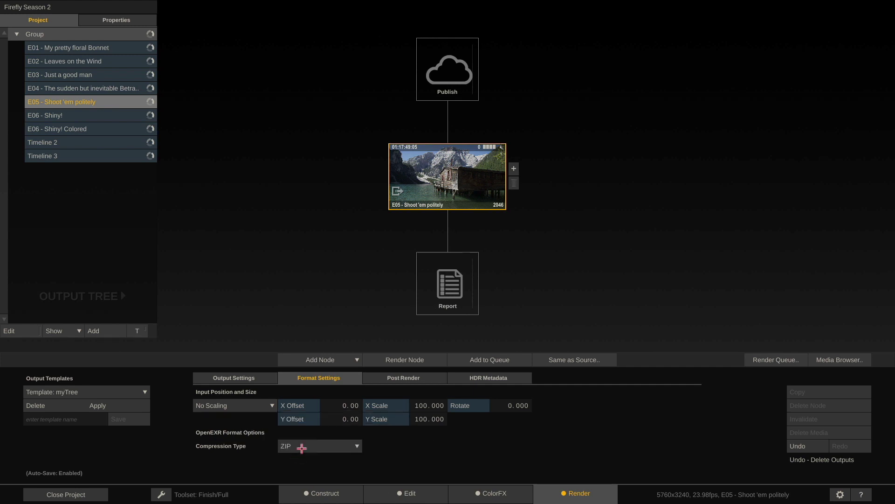
left_click(240, 378)
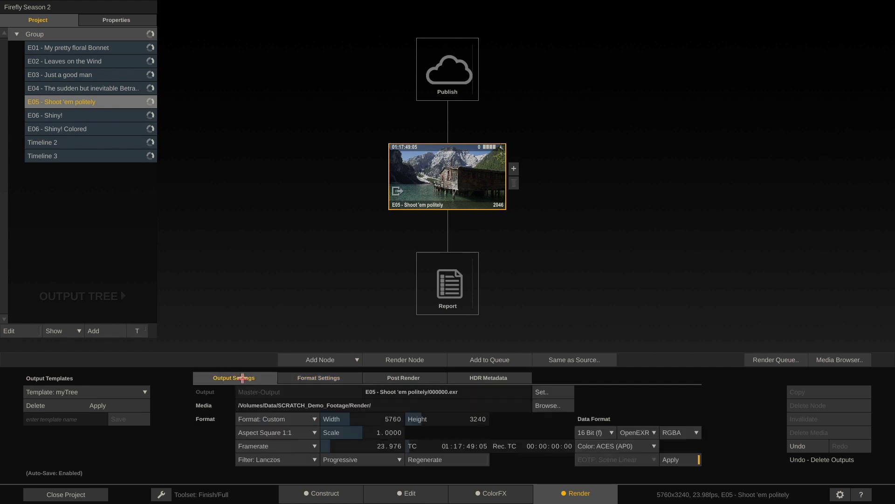
Step: Change the output filename pattern to ACES_EXRs/#sname/#sname_#frame[6].#ext
left_click(461, 392)
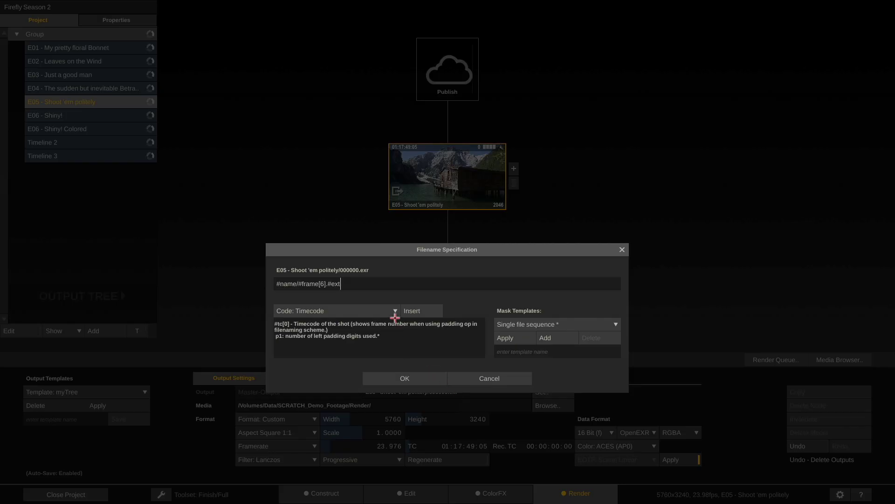
left_click(293, 285)
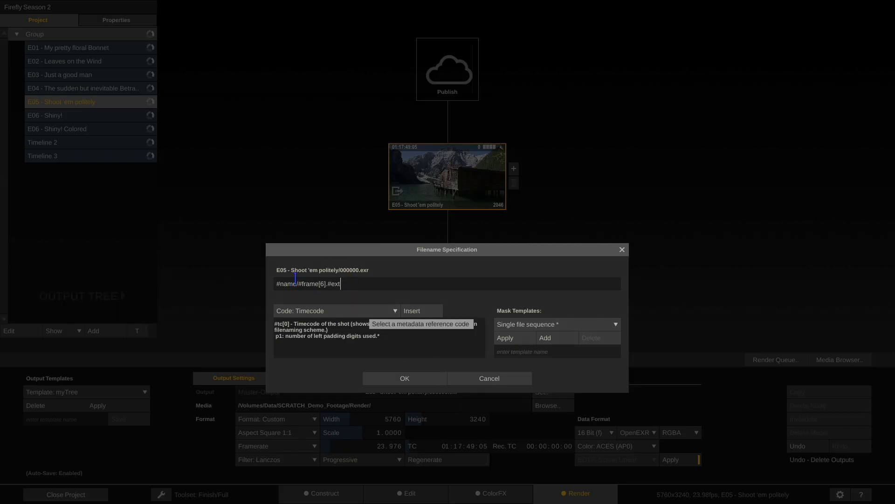
left_click_drag(295, 282, 207, 289)
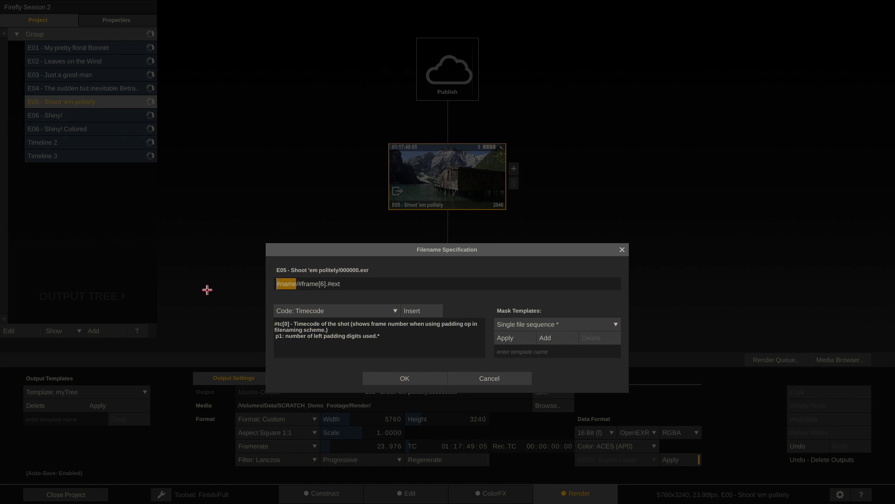
type("ACES")
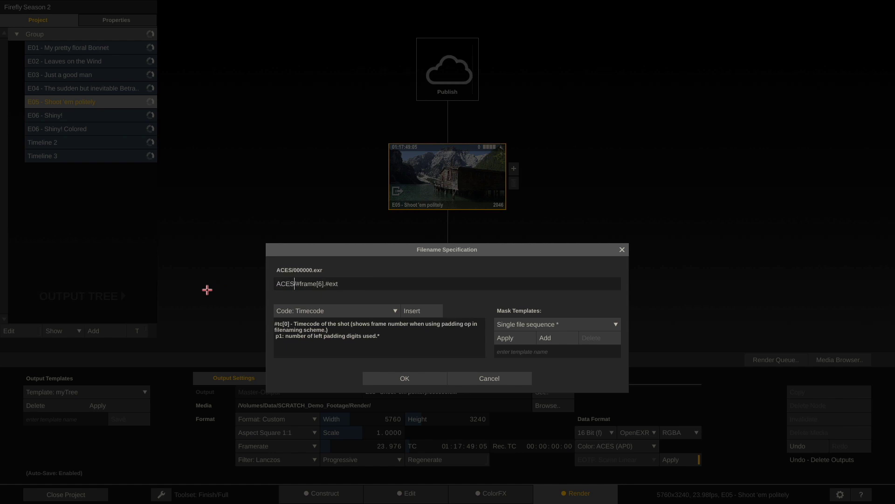
type("_EXRs/")
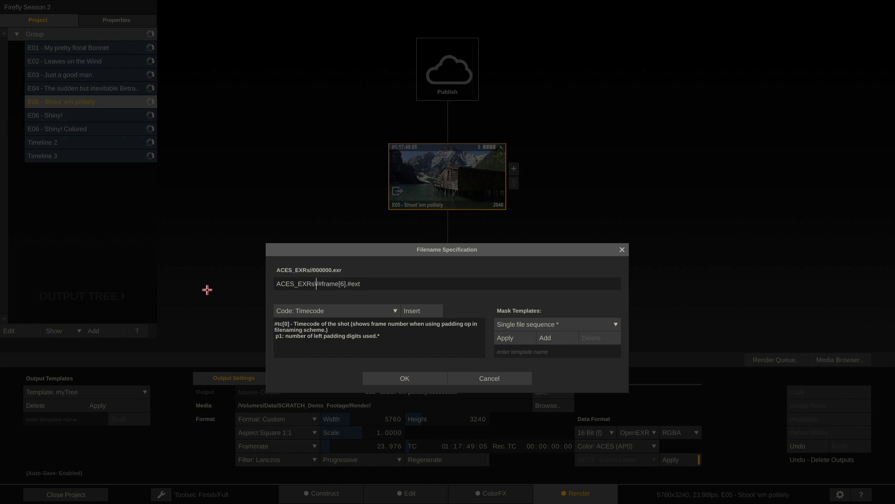
type("#sname")
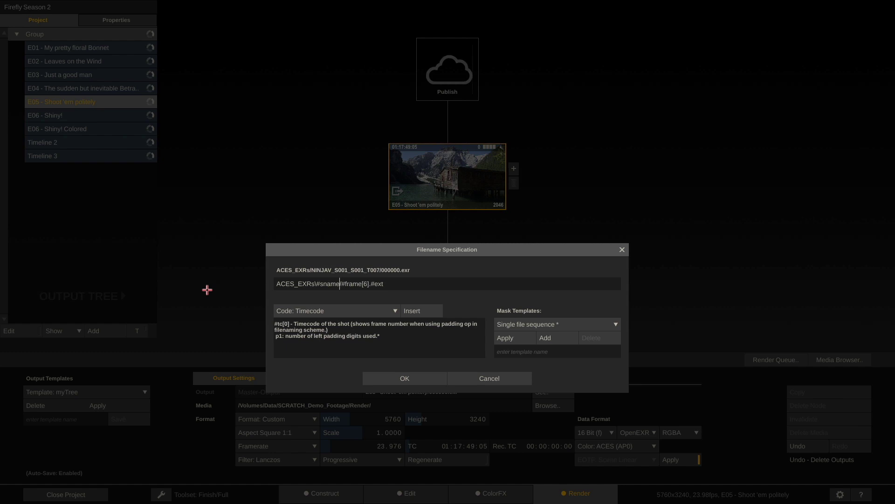
type("/")
left_click_drag(317, 283, 340, 284)
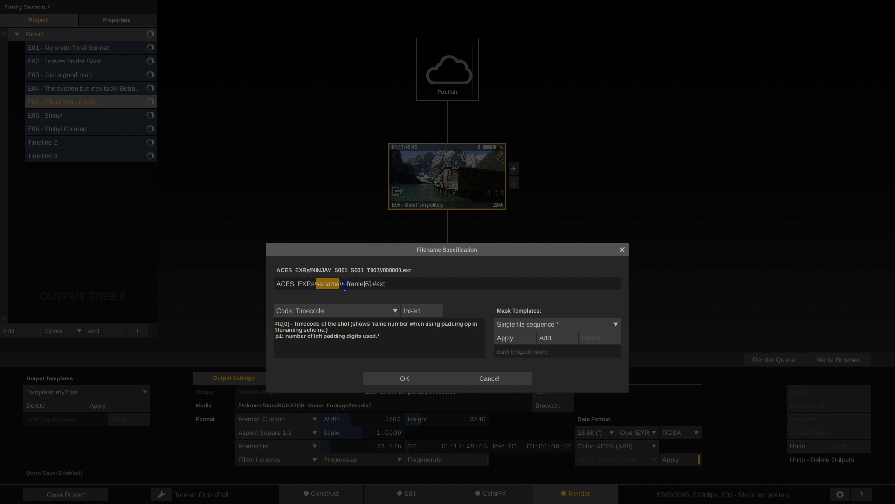
left_click(344, 283)
type("#sname")
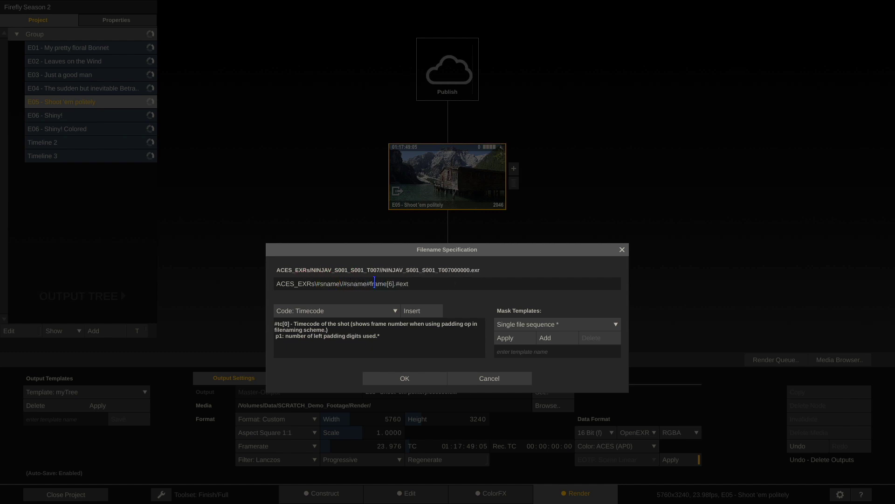
type("_")
left_click(374, 284)
type("s")
left_click(400, 378)
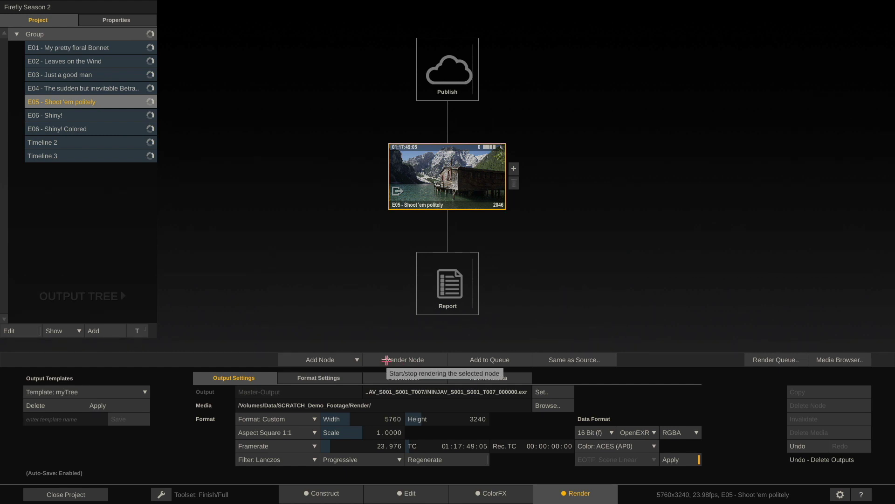
Step: Render the E05 16-bit OpenEXR ACES (AP0) output with Render Node
left_click(387, 359)
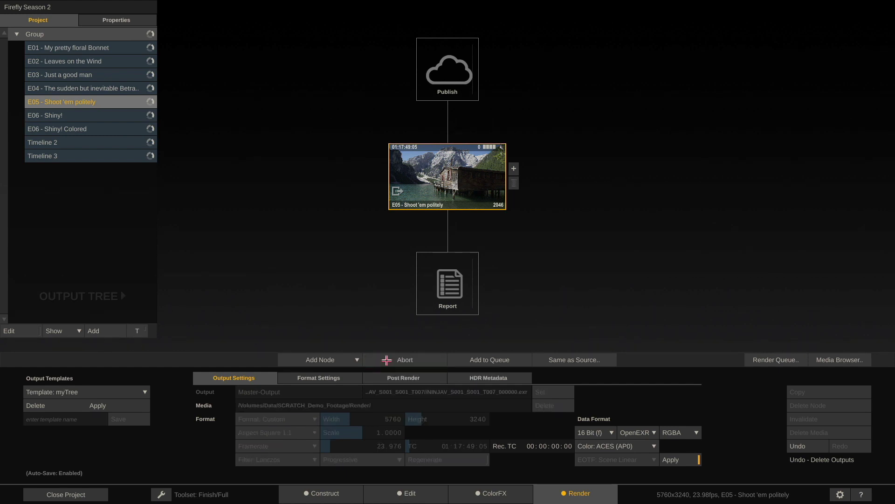